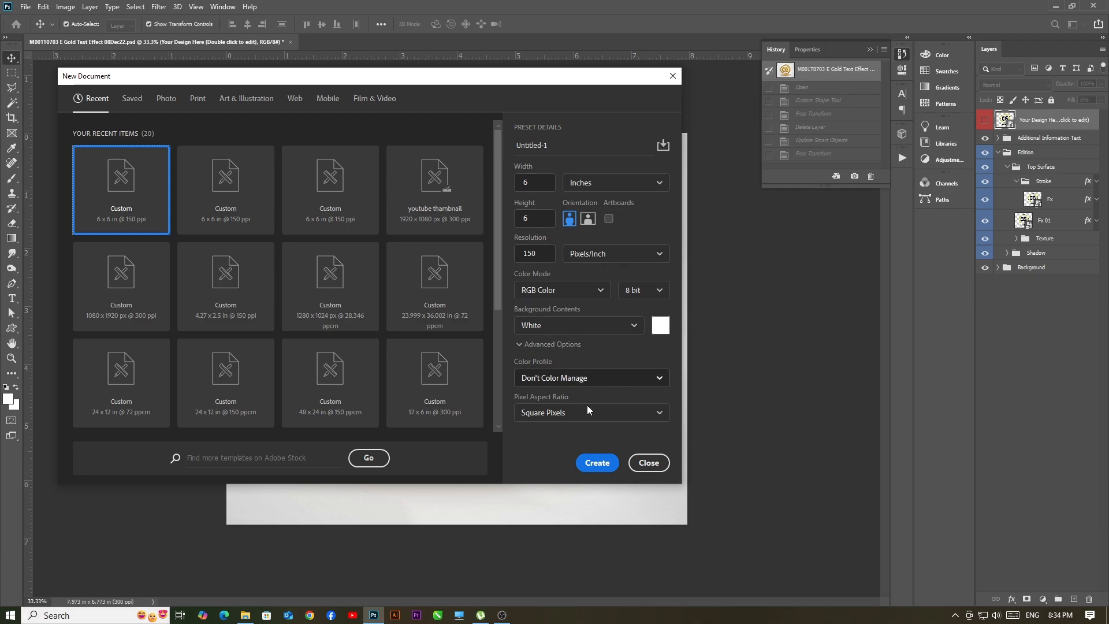
Create a 6 x 6 inch, 150 ppi RGB document and draw a rectangle about 430 x 221 px near its centre
{"action": "left_click", "coordinate": [595, 463]}
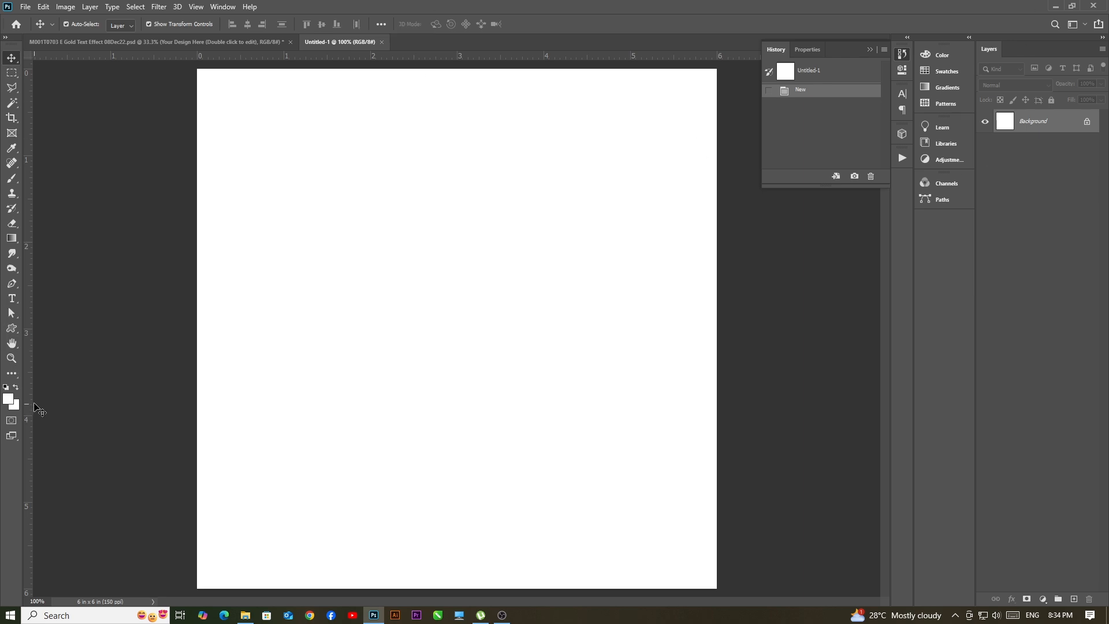
{"action": "left_click", "coordinate": [20, 334]}
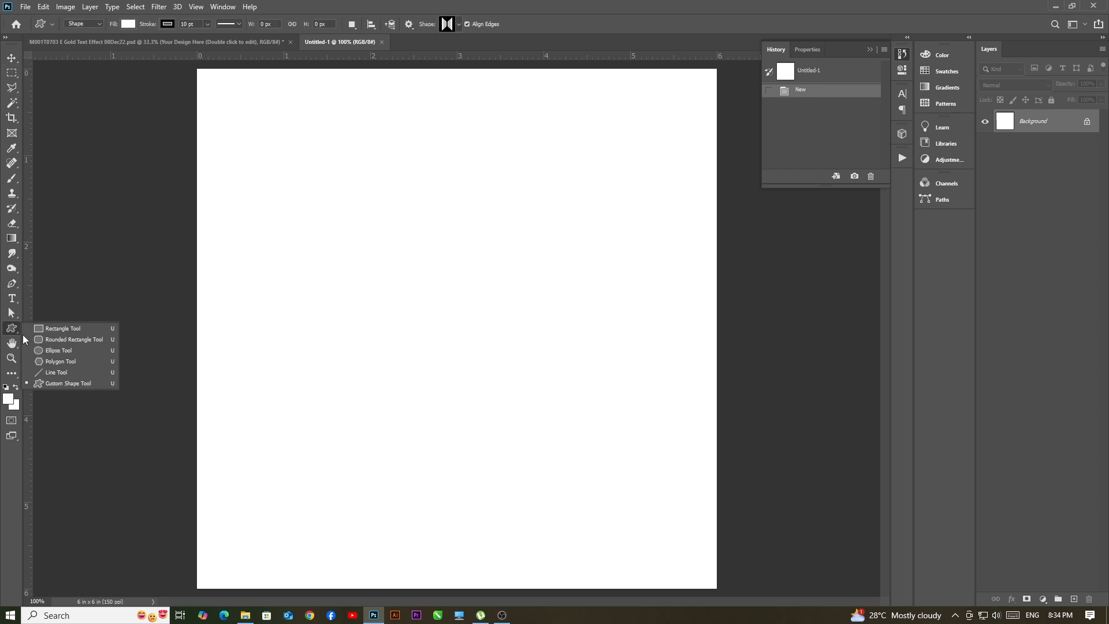
{"action": "key", "text": "shift+u"}
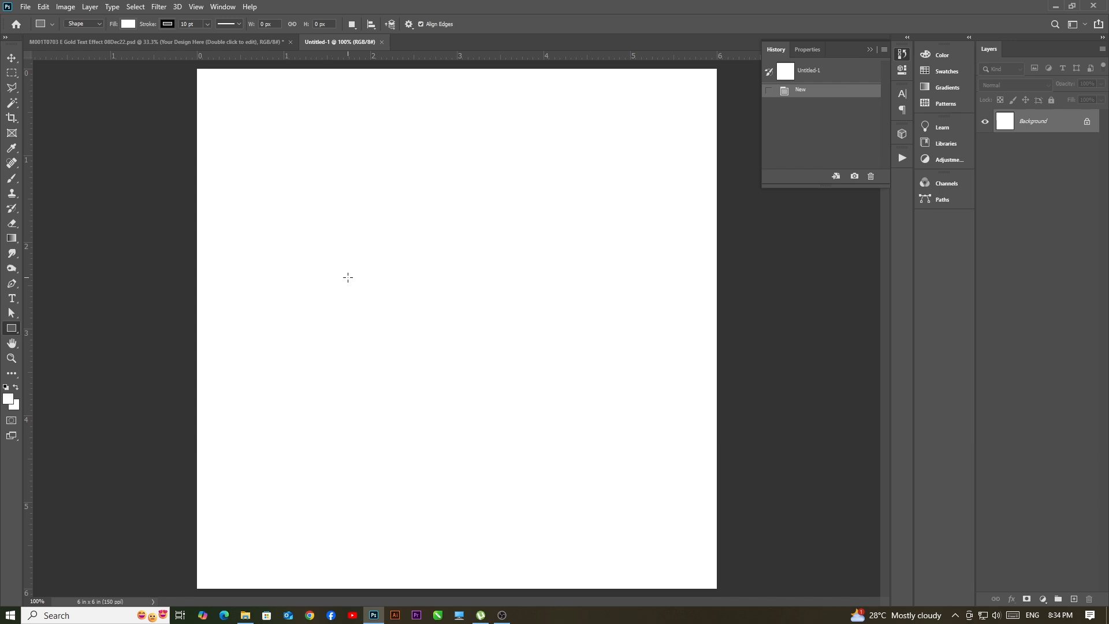
{"action": "left_click_drag", "start_coordinate": [319, 260], "coordinate": [563, 366]}
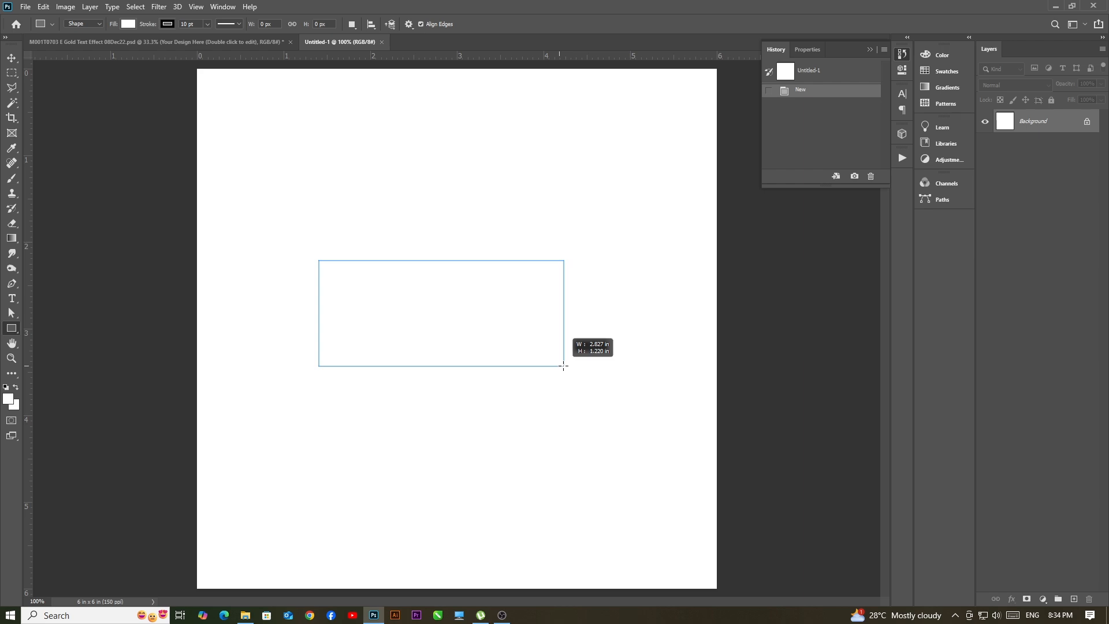
{"action": "left_click_drag", "start_coordinate": [563, 365], "coordinate": [567, 388]}
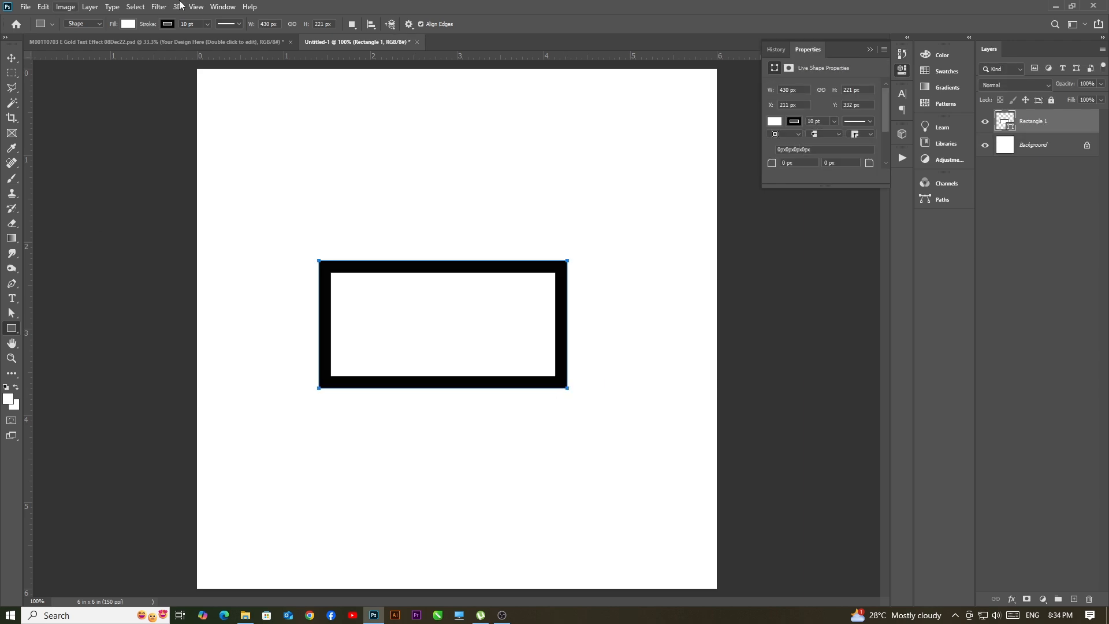
Remove the rectangle's stroke and fill the shape with the recently used red
{"action": "left_click", "coordinate": [794, 121]}
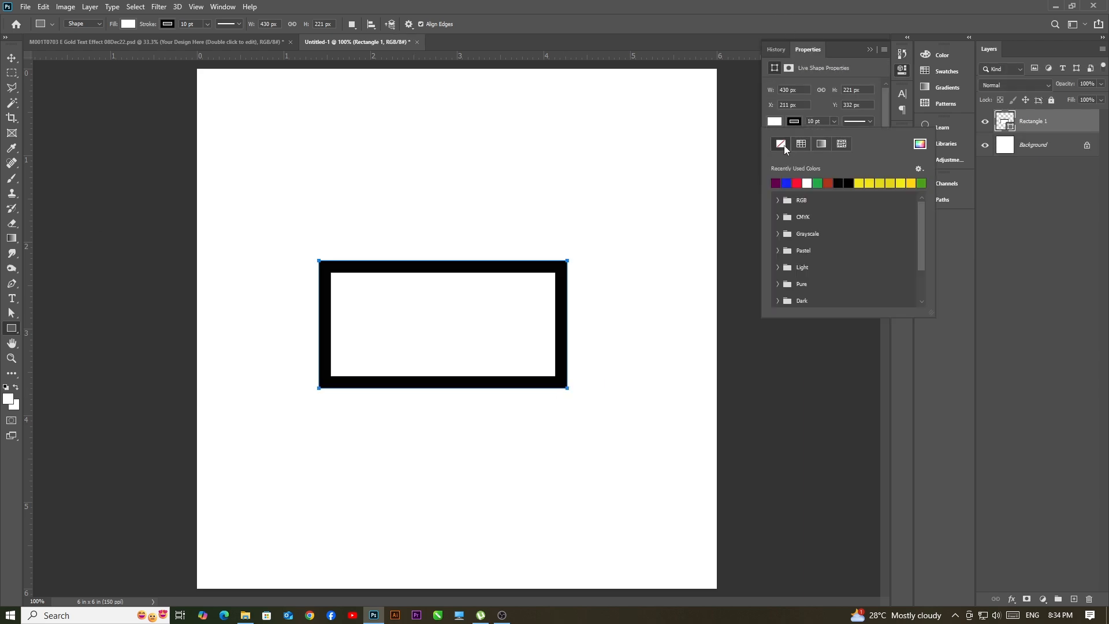
{"action": "left_click", "coordinate": [784, 144]}
{"action": "left_click", "coordinate": [776, 123]}
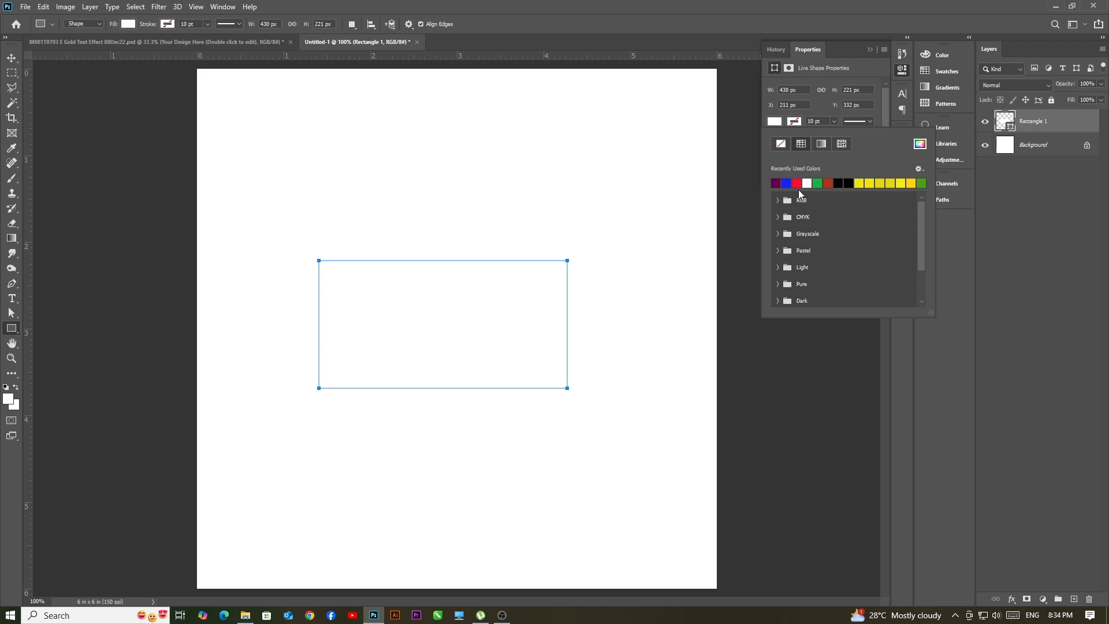
{"action": "left_click", "coordinate": [797, 183]}
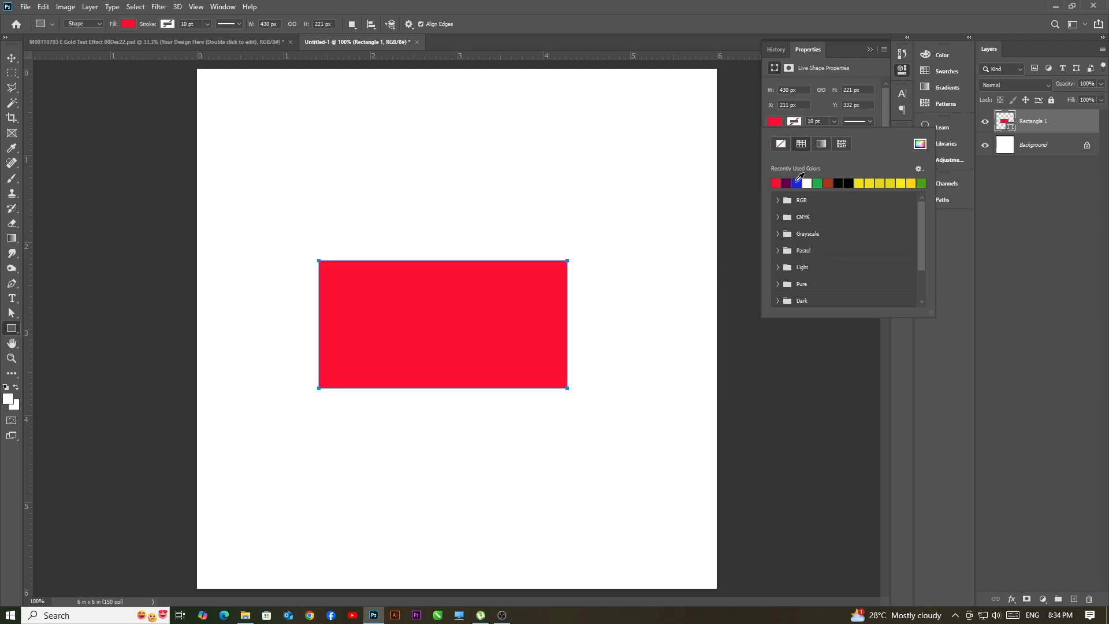
{"action": "left_click", "coordinate": [870, 50]}
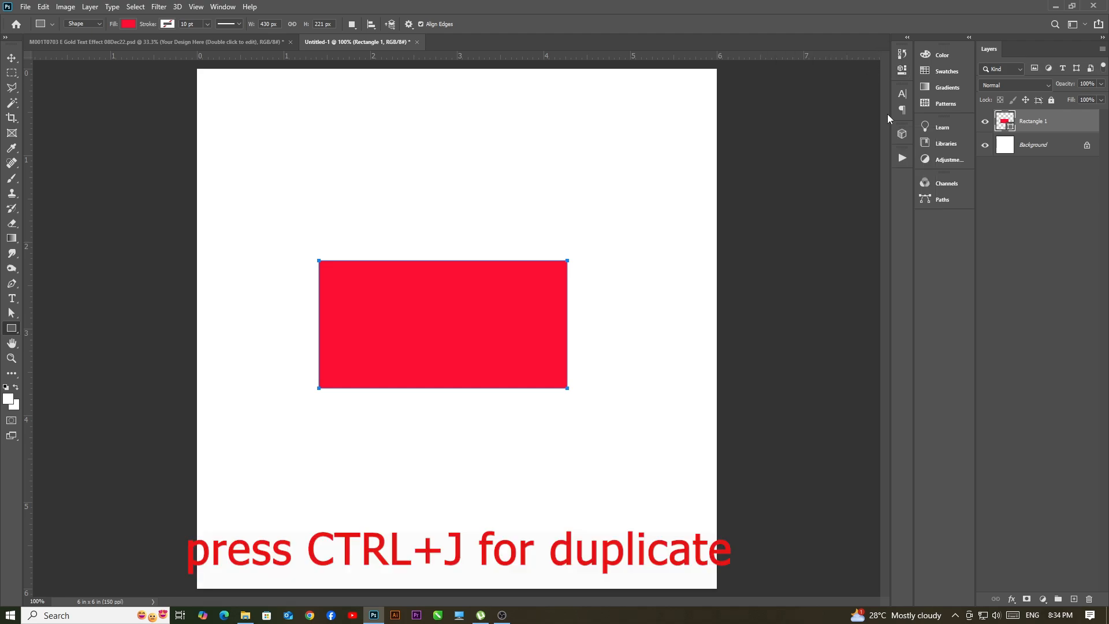
Duplicate the red rectangle's layer and fill the copy with yellow
{"action": "key", "text": "ctrl+j"}
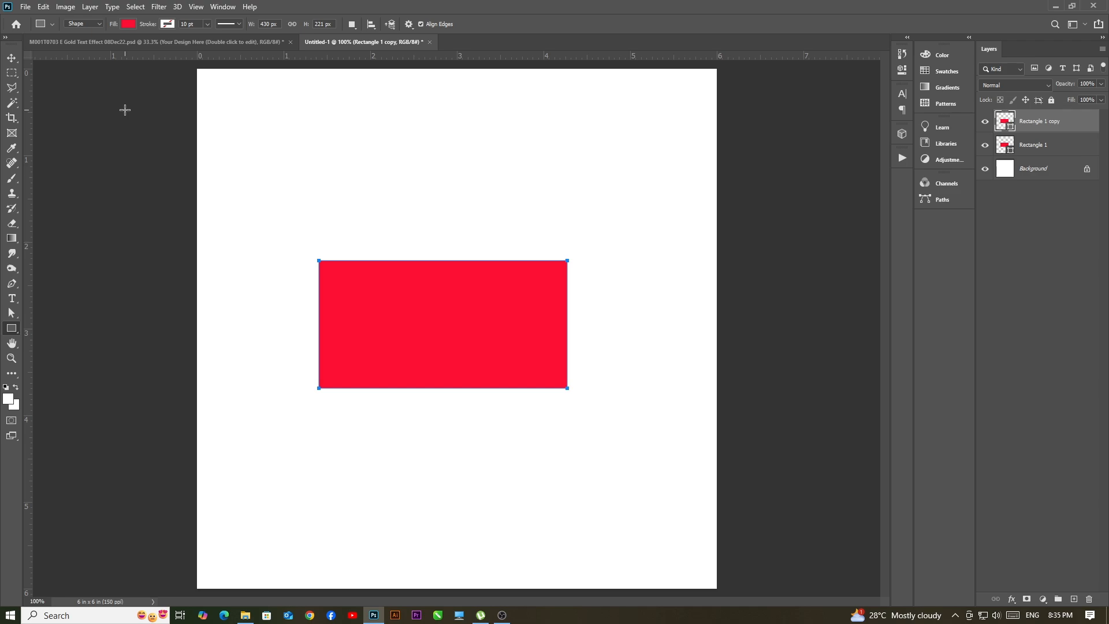
{"action": "left_click", "coordinate": [128, 24]}
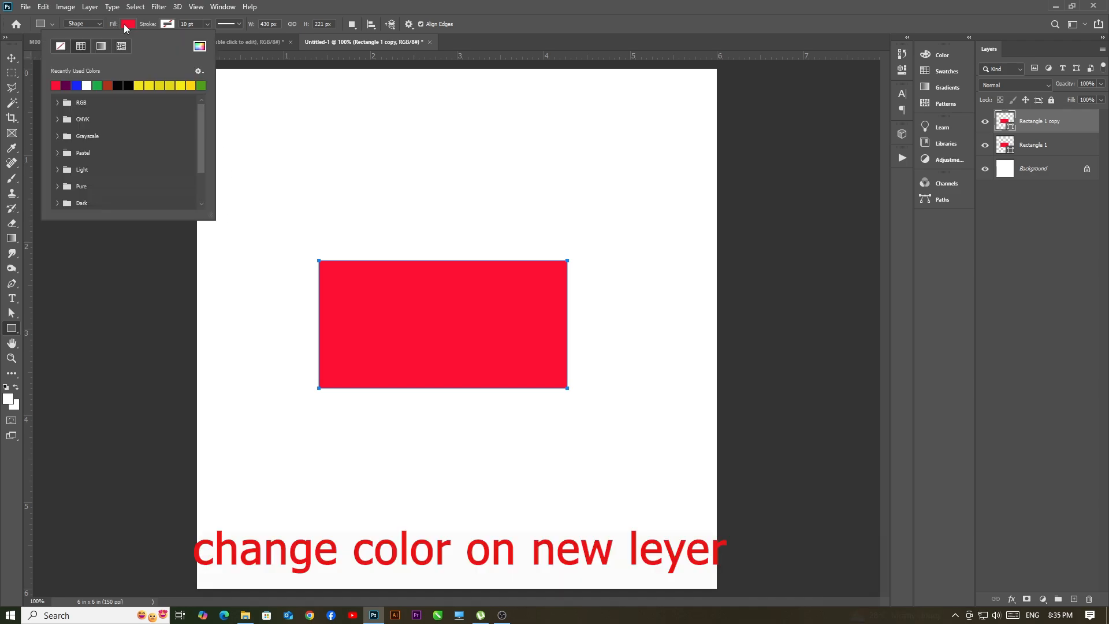
{"action": "left_click", "coordinate": [153, 85]}
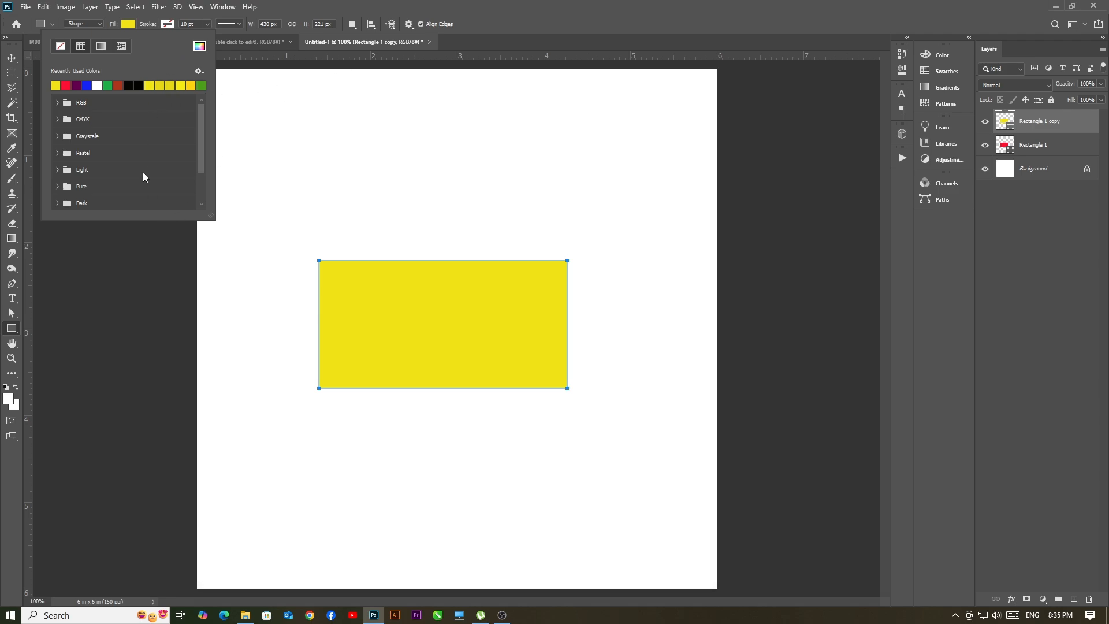
{"action": "left_click", "coordinate": [95, 292]}
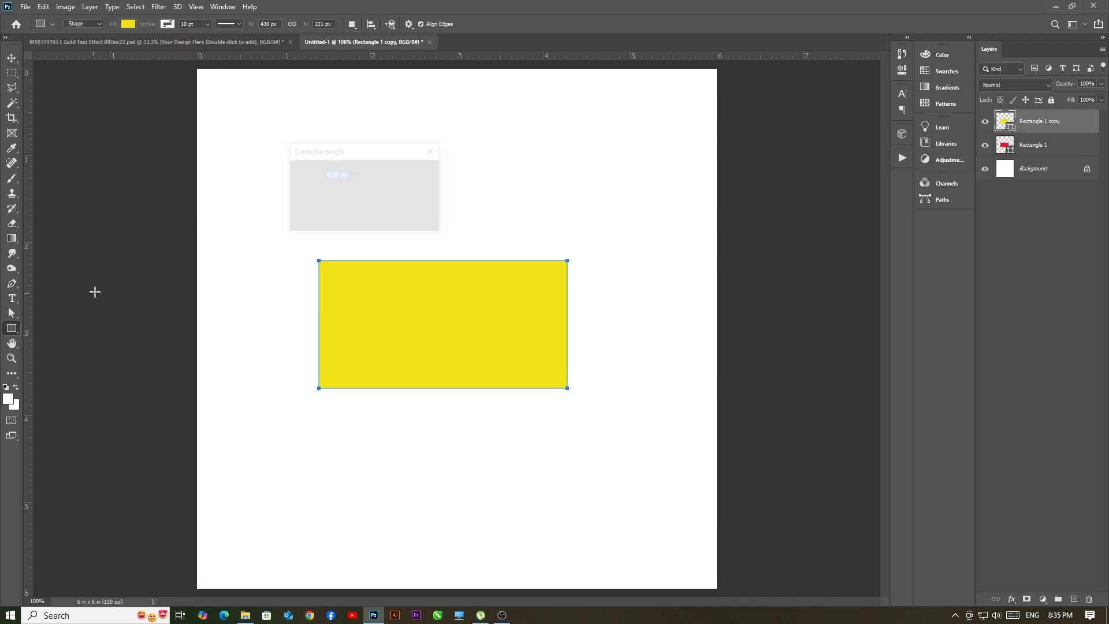
{"action": "left_click", "coordinate": [434, 150]}
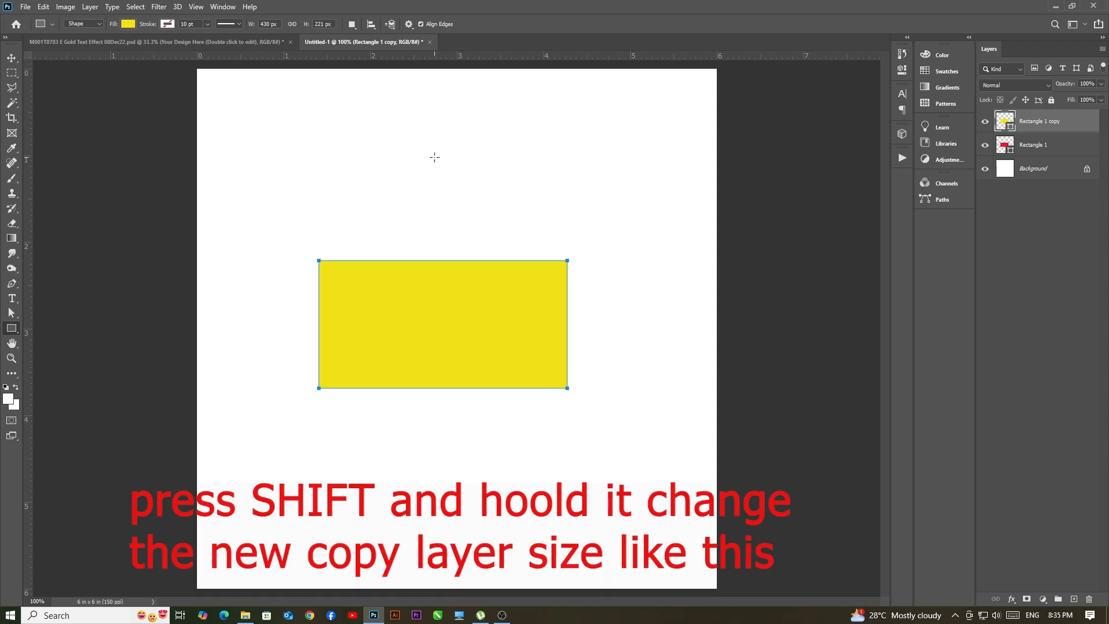
Resize the yellow copy to about 101% width and 86% height, exposing red above, below and on the right, and extending past the left edge
{"action": "key", "text": "shift"}
{"action": "key", "text": "v"}
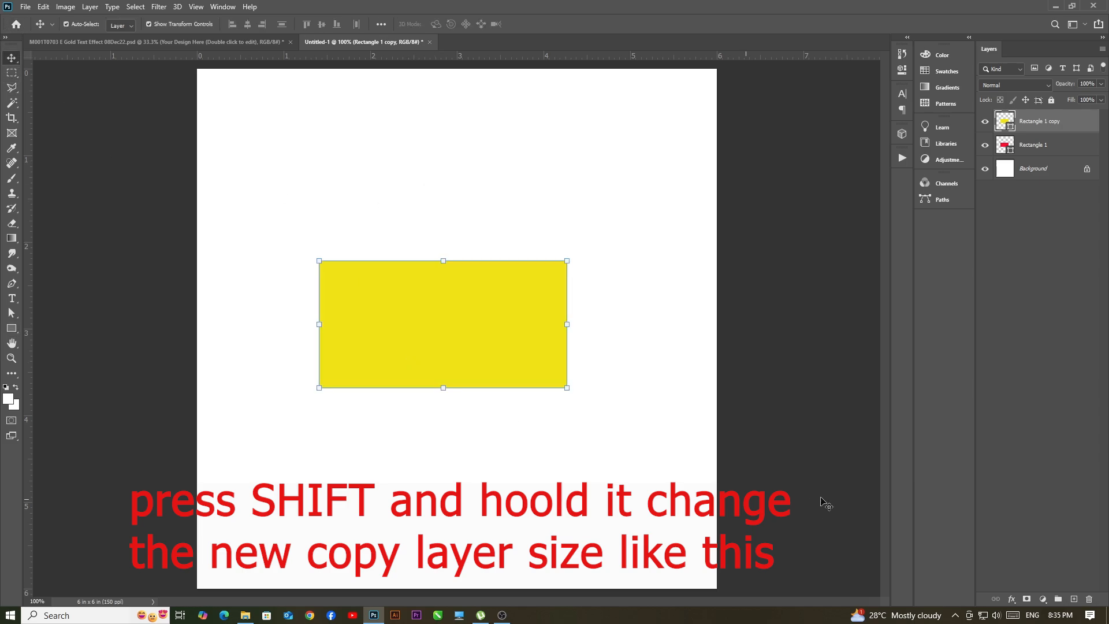
{"action": "left_click_drag", "start_coordinate": [565, 324], "coordinate": [544, 324]}
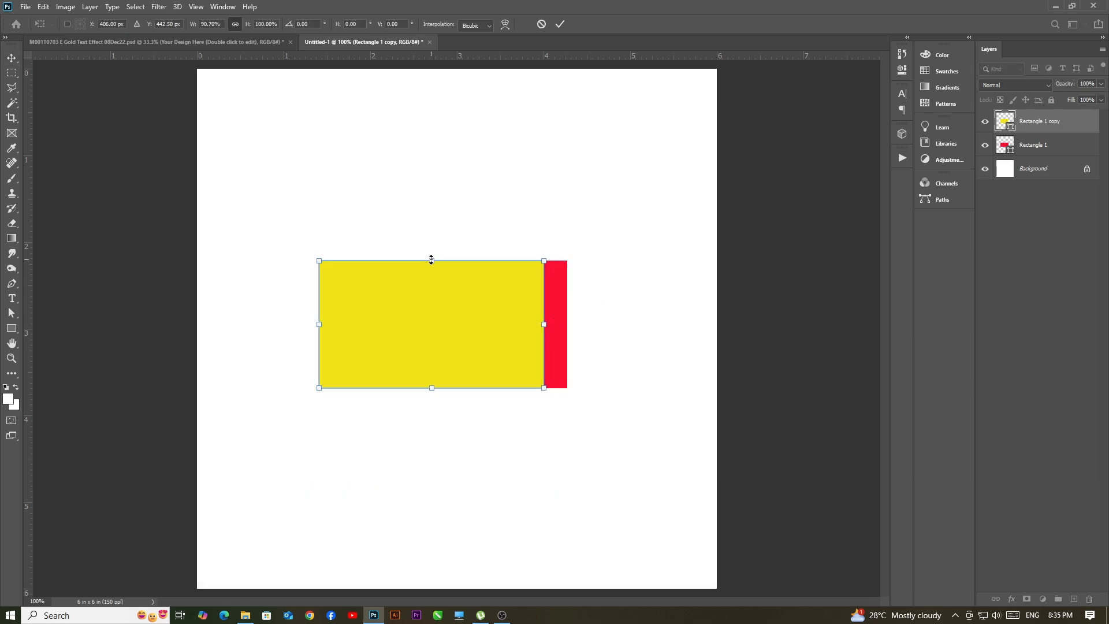
{"action": "left_click_drag", "start_coordinate": [431, 260], "coordinate": [432, 269]}
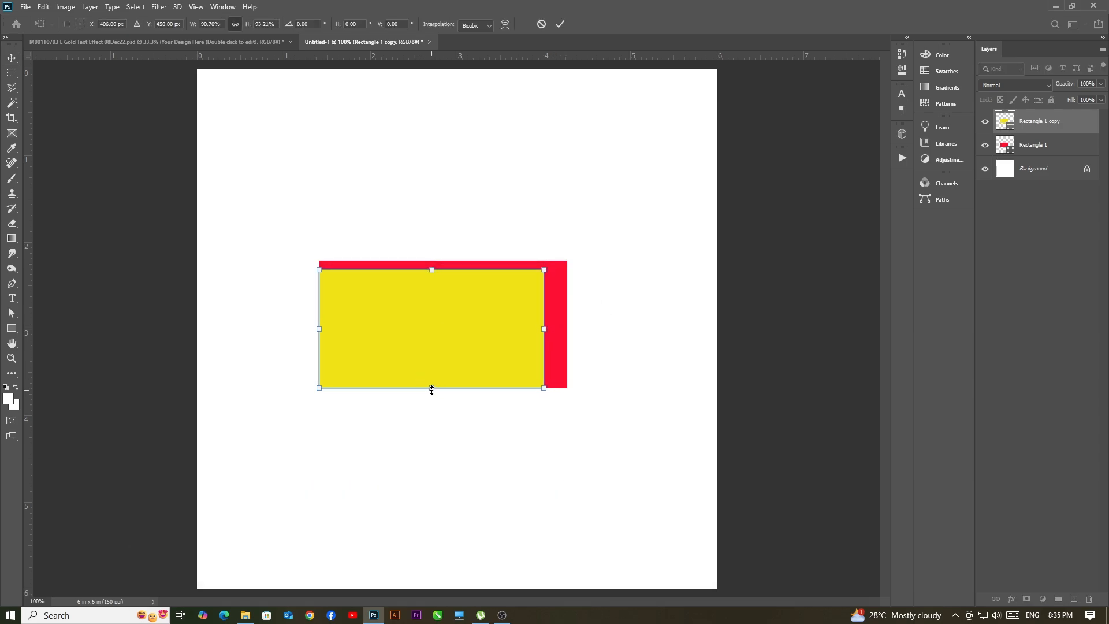
{"action": "left_click_drag", "start_coordinate": [431, 390], "coordinate": [432, 379]}
{"action": "left_click_drag", "start_coordinate": [432, 269], "coordinate": [433, 272]}
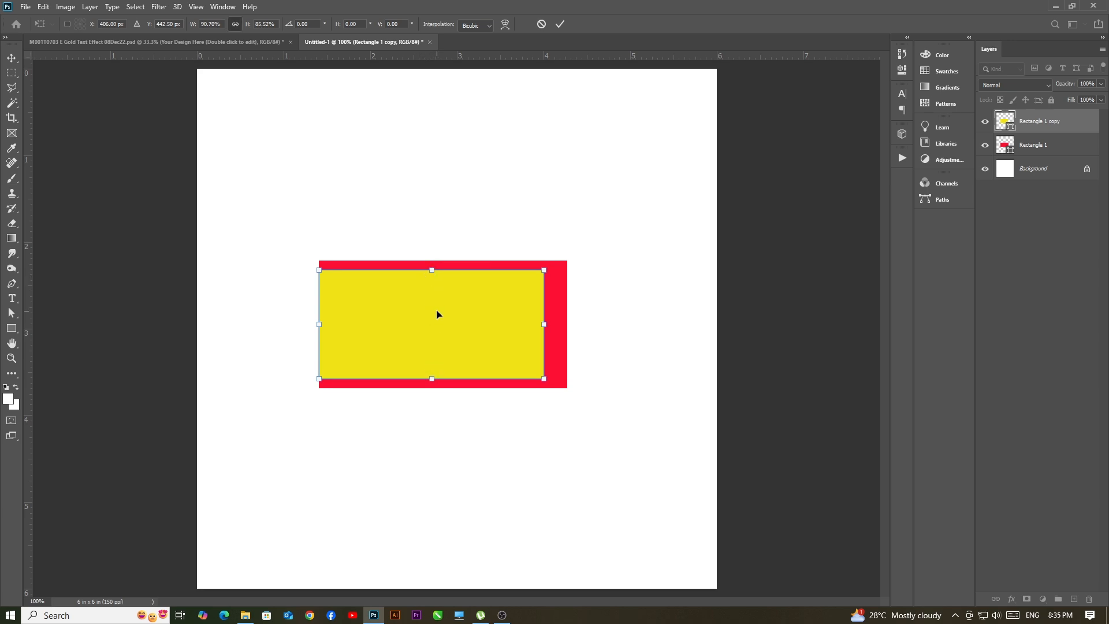
{"action": "left_click_drag", "start_coordinate": [544, 324], "coordinate": [558, 325]}
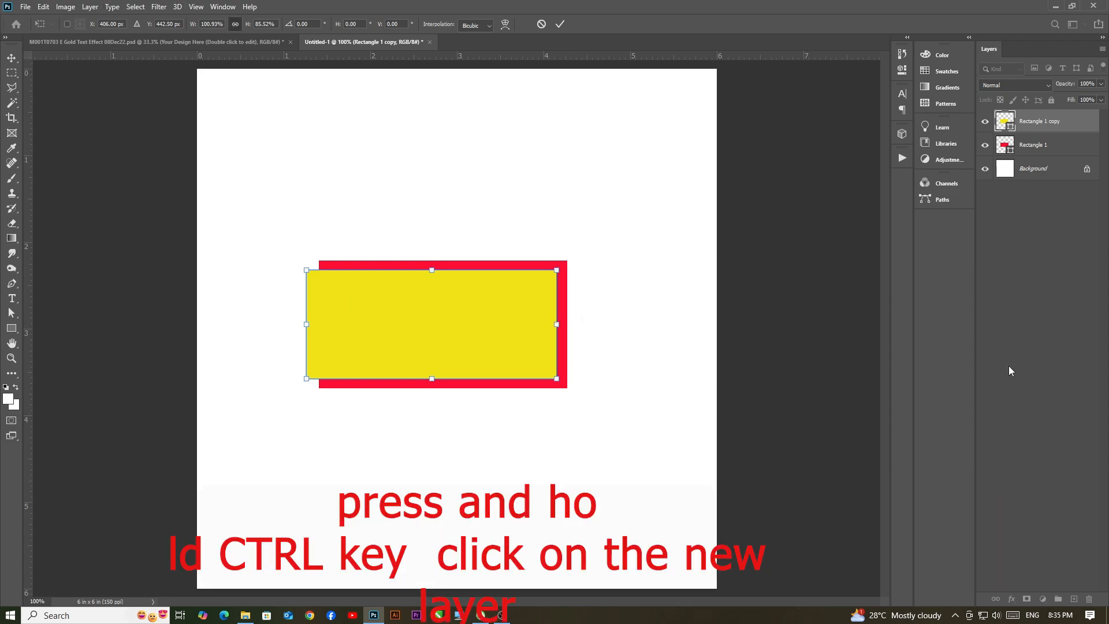
Cut the yellow rectangle's outline out of the rasterized red rectangle and hide the yellow copy's layer
{"action": "left_click", "coordinate": [1010, 127], "text": "ctrl"}
{"action": "left_click", "coordinate": [1010, 127], "text": "ctrl"}
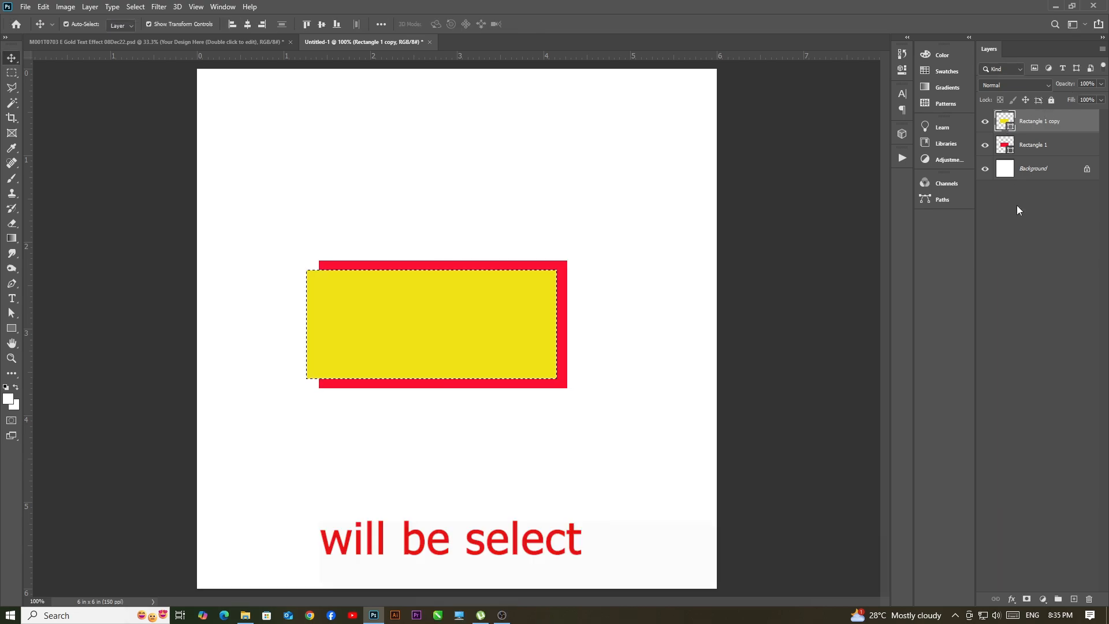
{"action": "left_click", "coordinate": [1024, 146]}
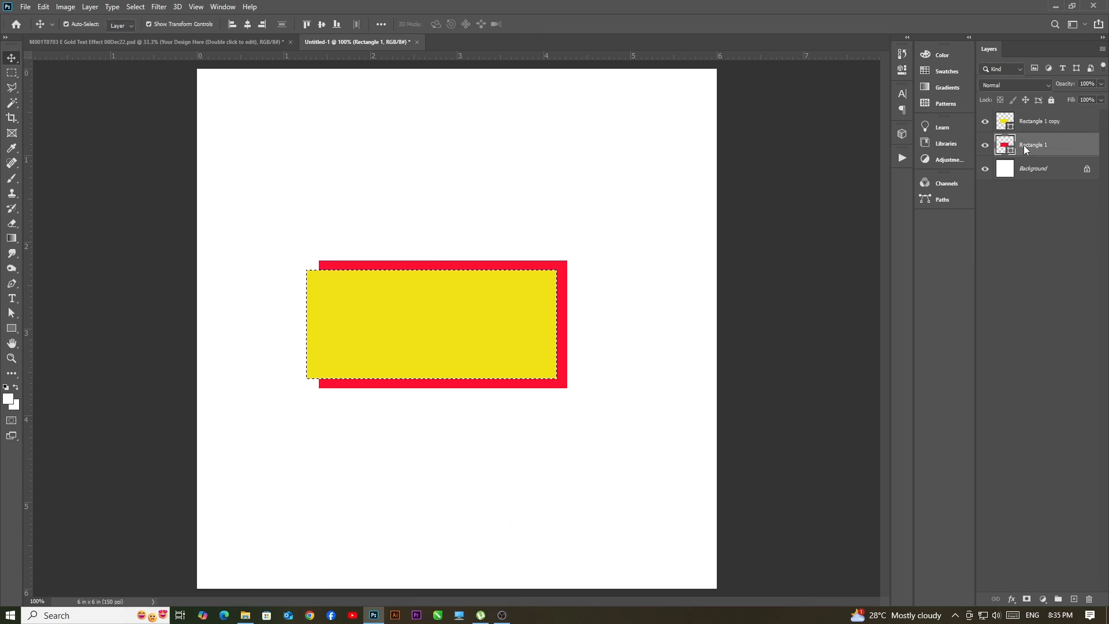
{"action": "right_click", "coordinate": [1023, 145]}
{"action": "left_click", "coordinate": [897, 294]}
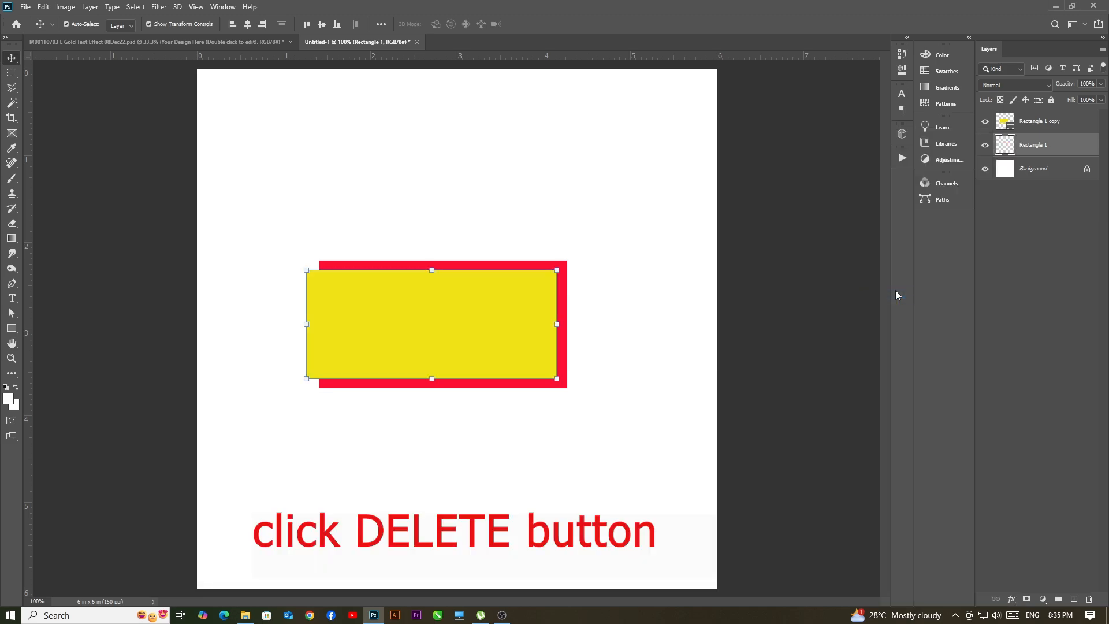
{"action": "left_click", "coordinate": [983, 125]}
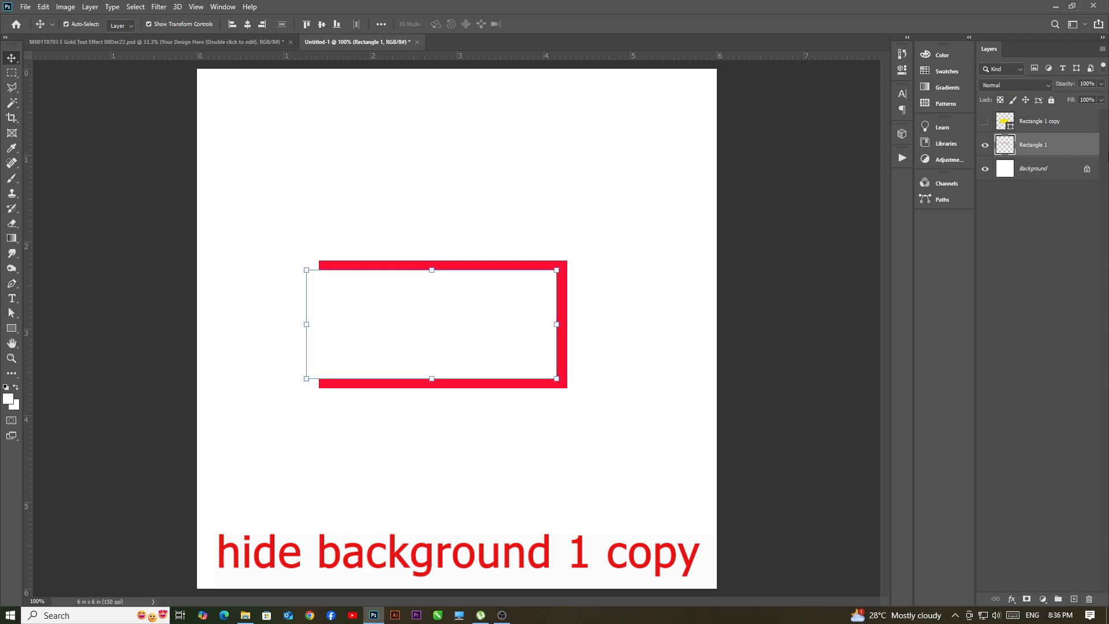
{"action": "left_click", "coordinate": [589, 483]}
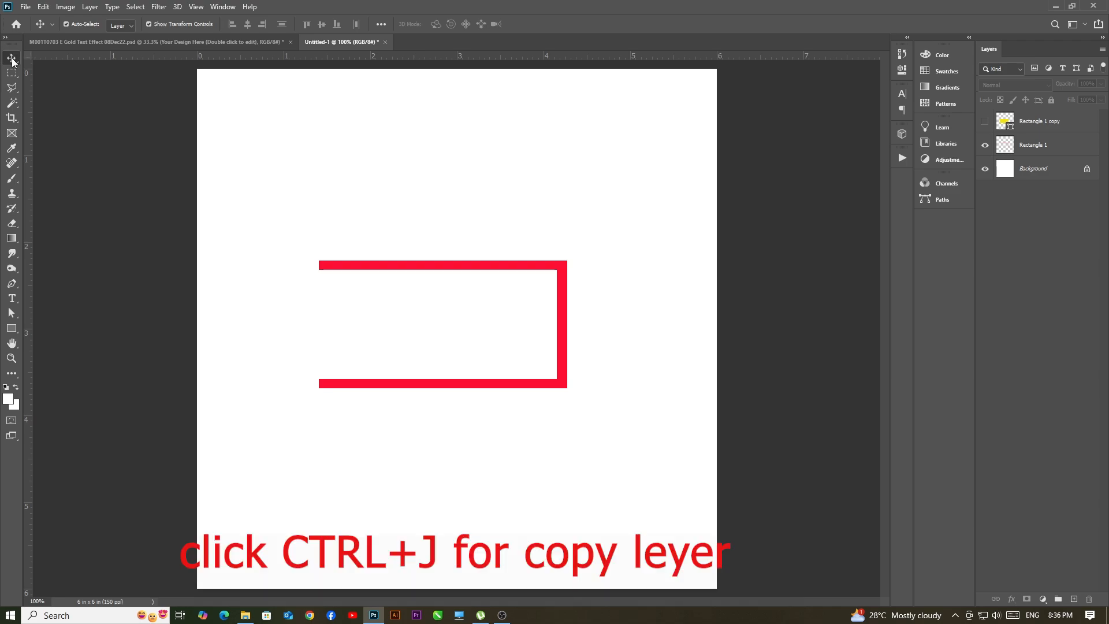
Duplicate the open red frame and rotate the copy 180° in place
{"action": "left_click", "coordinate": [553, 269]}
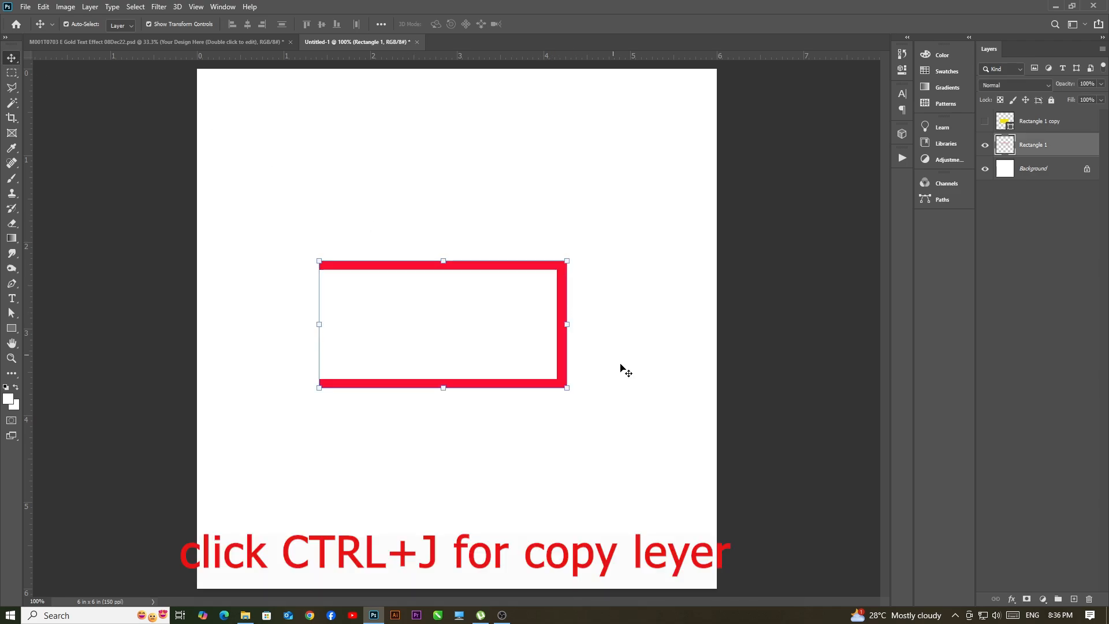
{"action": "key", "text": "ctrl+j"}
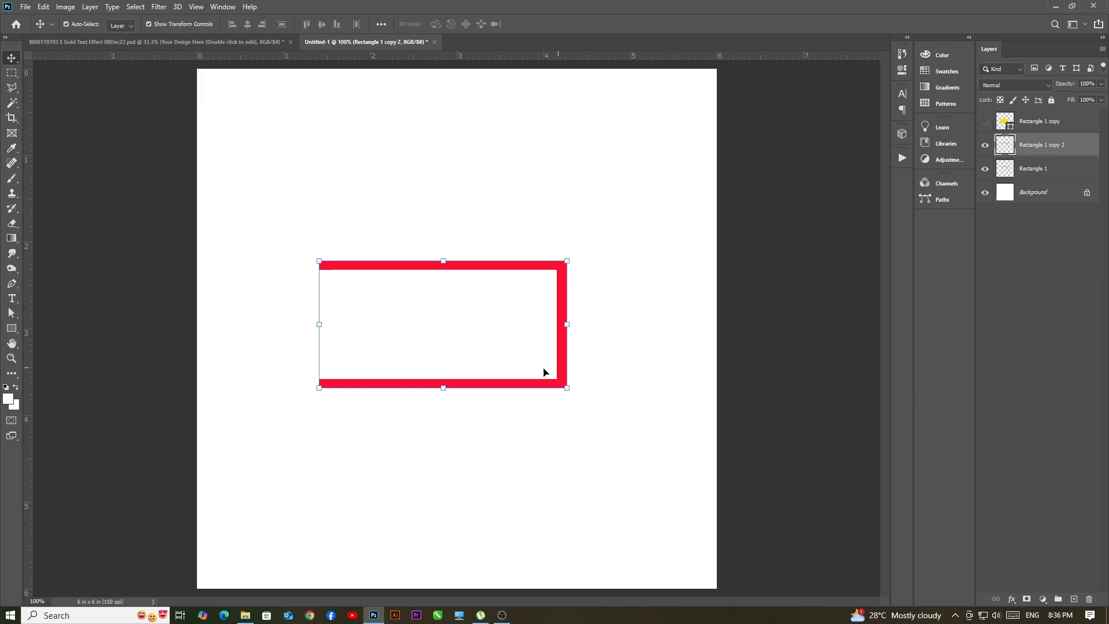
{"action": "left_click_drag", "start_coordinate": [572, 393], "coordinate": [382, 281]}
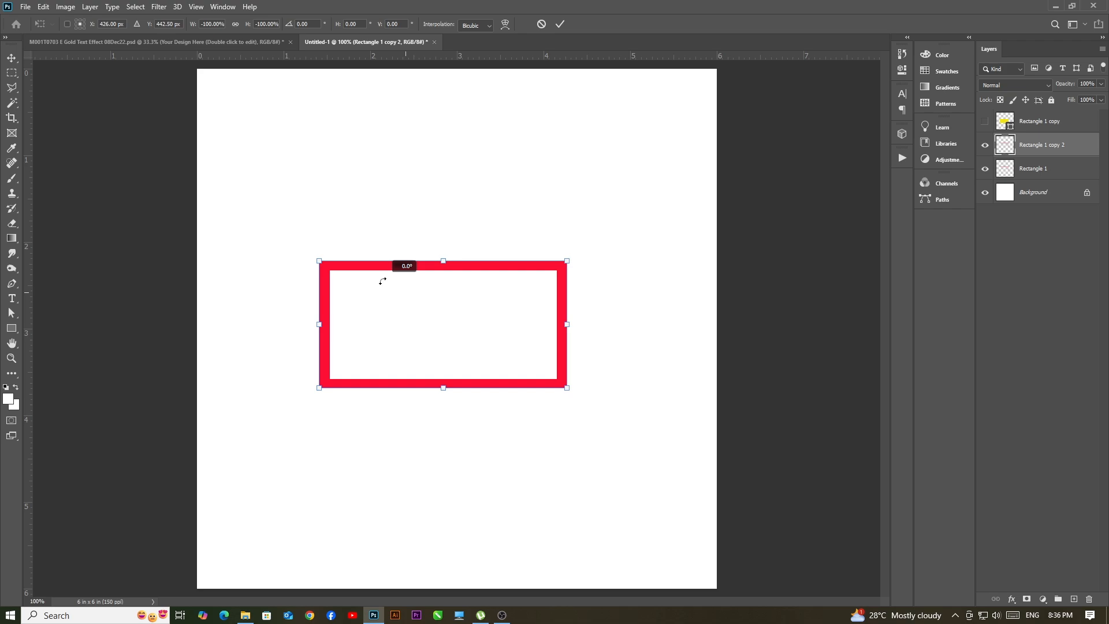
{"action": "left_click_drag", "start_coordinate": [383, 282], "coordinate": [382, 283]}
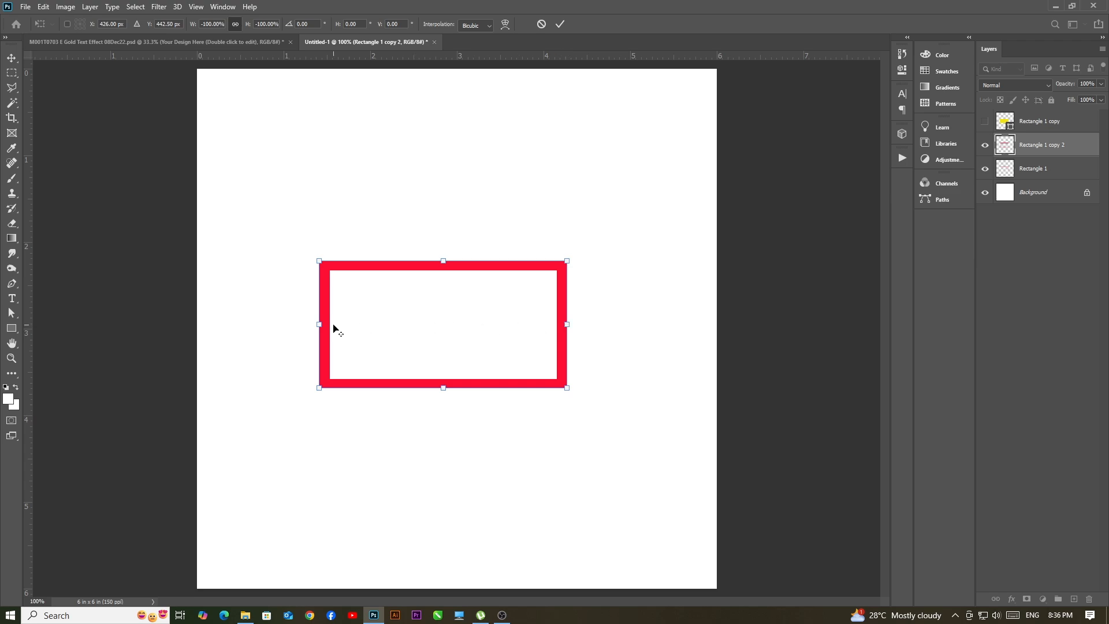
Scale the rotated frame copy to about 93% width and 67% height and position it inside the larger frame, aligned with its open end
{"action": "left_click_drag", "start_coordinate": [322, 325], "coordinate": [332, 322]}
{"action": "left_click_drag", "start_coordinate": [329, 261], "coordinate": [333, 276]}
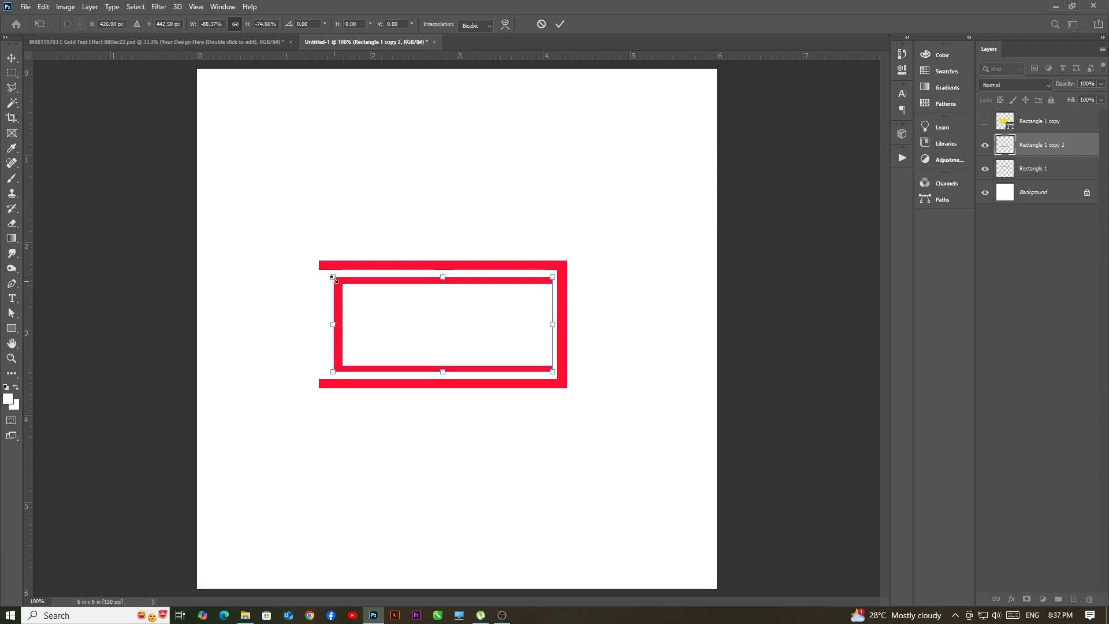
{"action": "left_click_drag", "start_coordinate": [333, 277], "coordinate": [264, 313]}
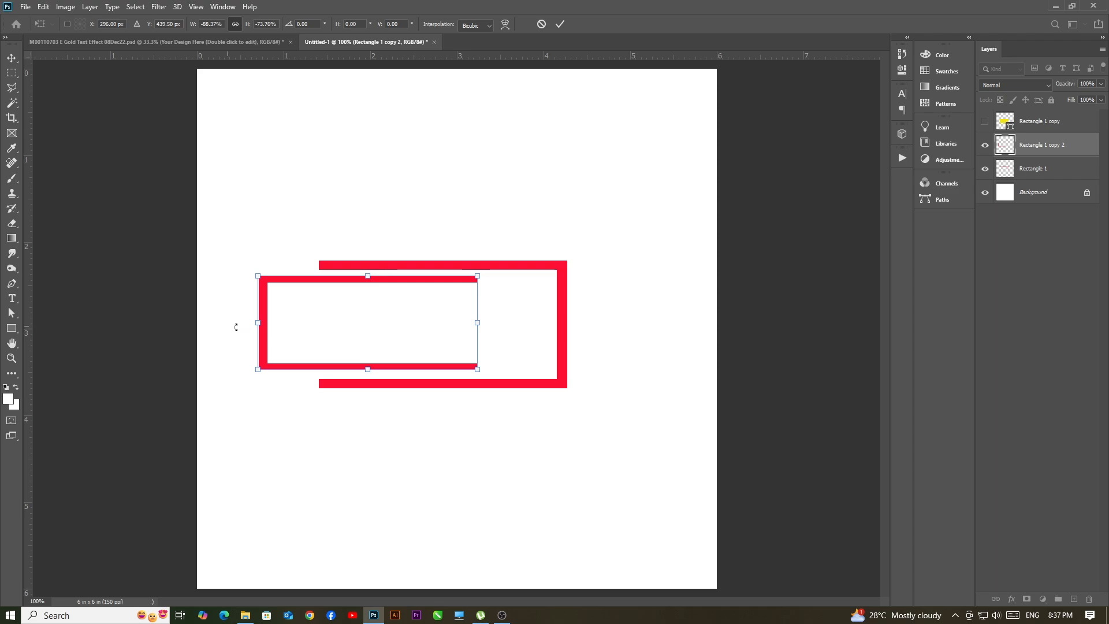
{"action": "left_click_drag", "start_coordinate": [265, 328], "coordinate": [323, 319]}
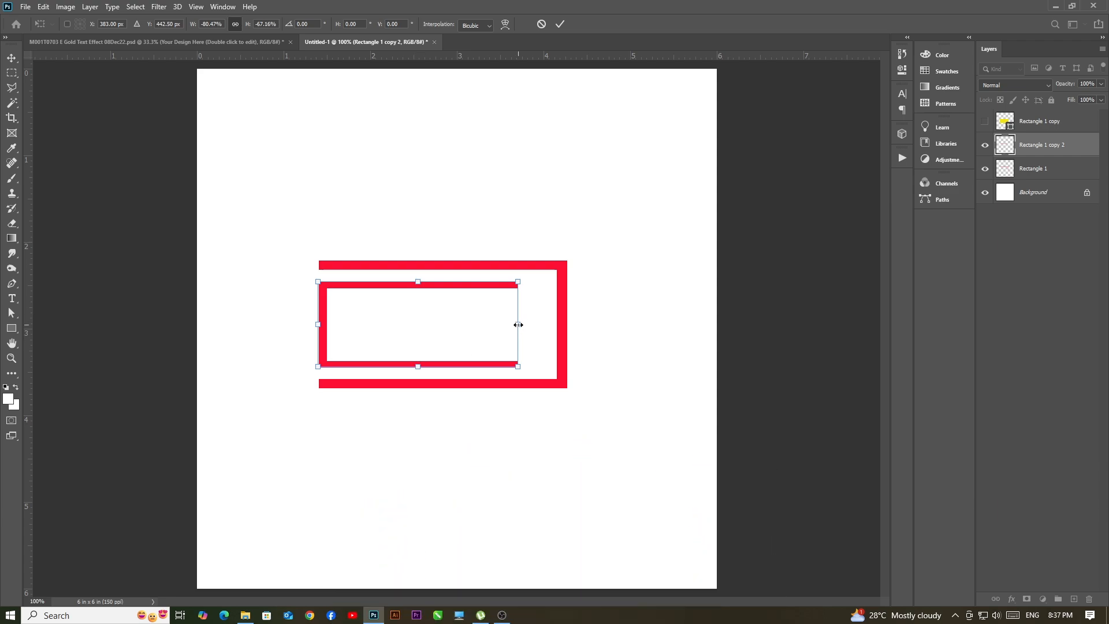
{"action": "left_click_drag", "start_coordinate": [518, 324], "coordinate": [534, 325]}
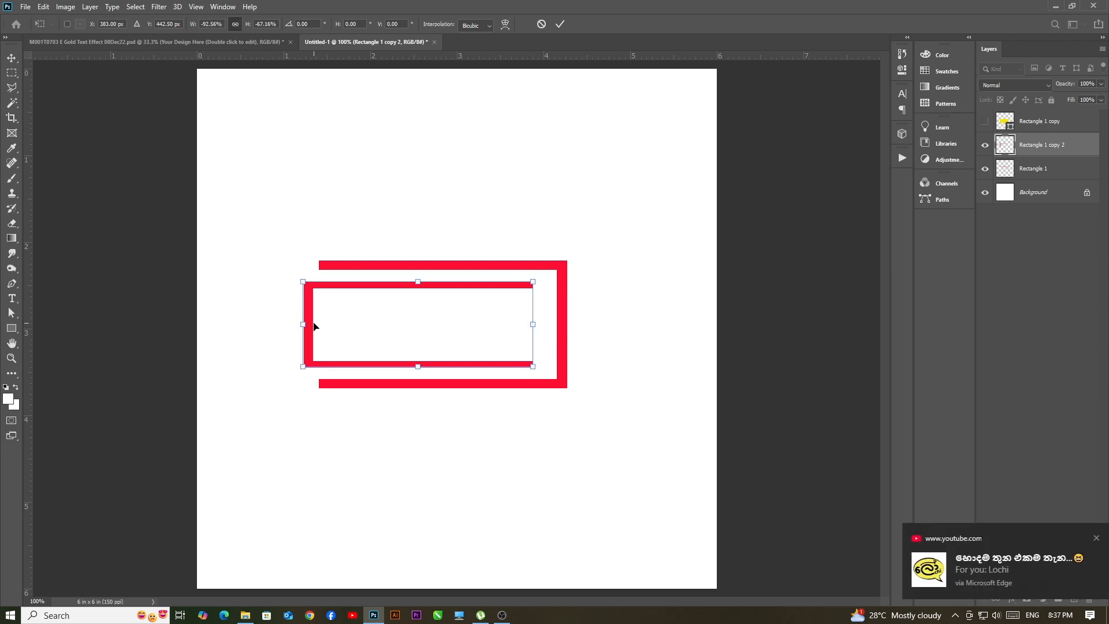
{"action": "left_click_drag", "start_coordinate": [313, 327], "coordinate": [325, 325]}
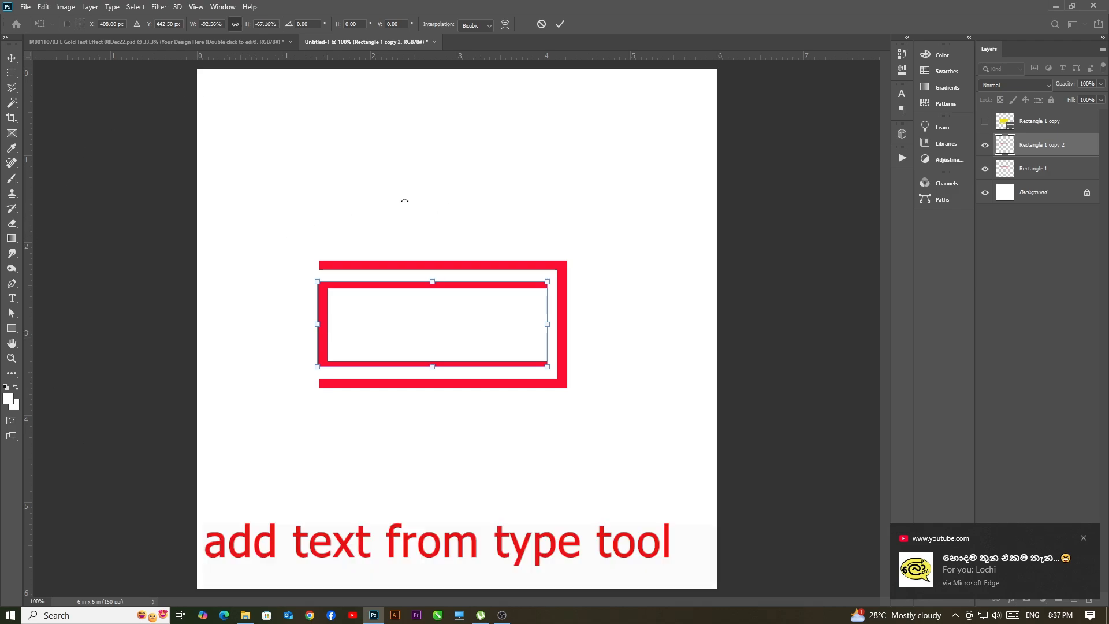
Add the text "CG" in 38 pt Ethnocentric on the blank canvas above the red frames
{"action": "left_click", "coordinate": [12, 300]}
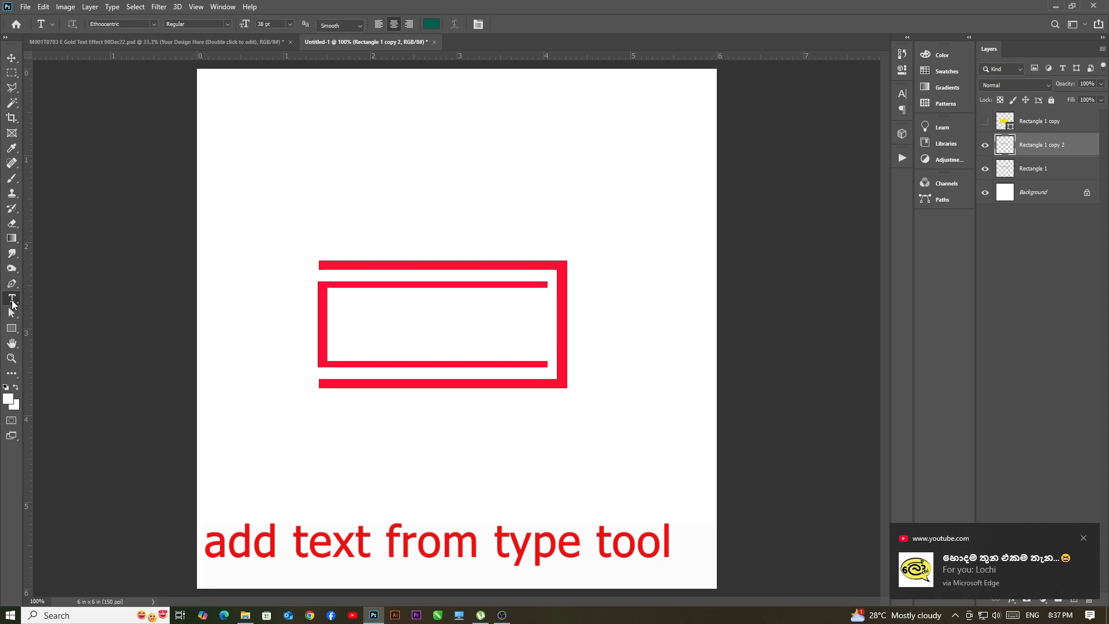
{"action": "left_click", "coordinate": [419, 146]}
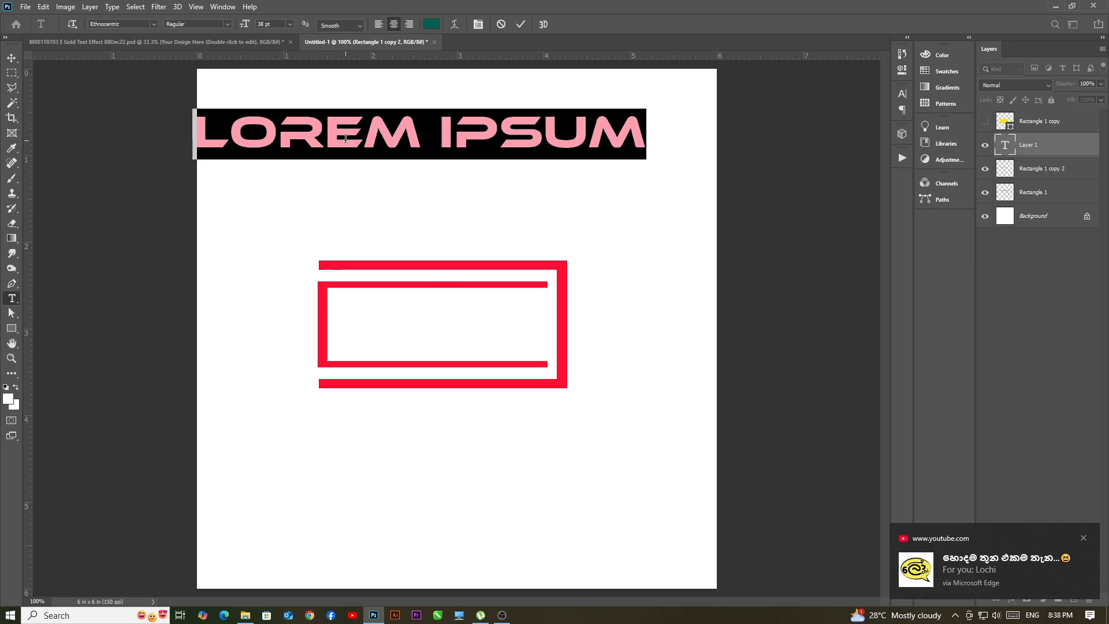
{"action": "type", "text": "CG"}
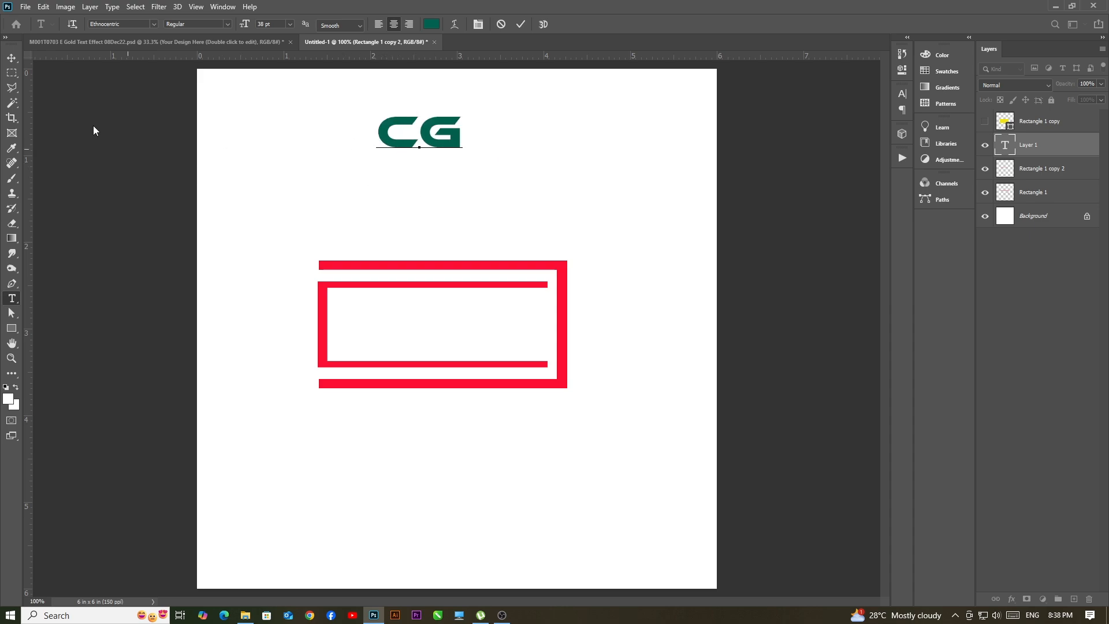
Move the "CG" text inside the inner red frame and scale it to about 176%, roughly centred
{"action": "left_click", "coordinate": [11, 57]}
{"action": "left_click_drag", "start_coordinate": [411, 179], "coordinate": [532, 327]}
{"action": "key", "text": "ctrl+t"}
{"action": "left_click_drag", "start_coordinate": [440, 324], "coordinate": [411, 323]}
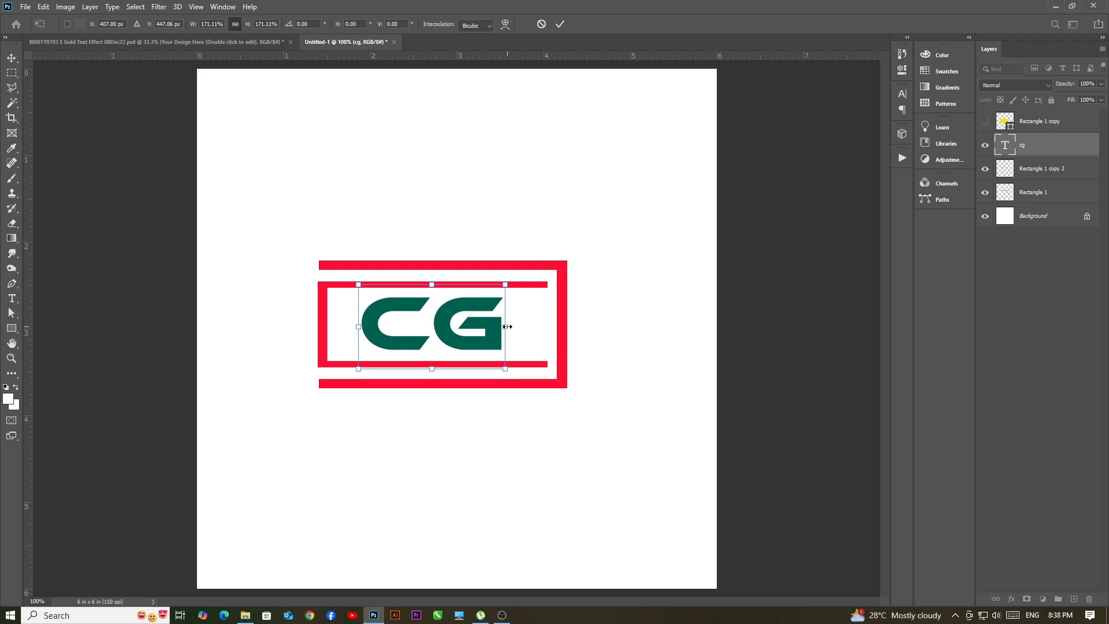
{"action": "left_click_drag", "start_coordinate": [507, 326], "coordinate": [464, 328]}
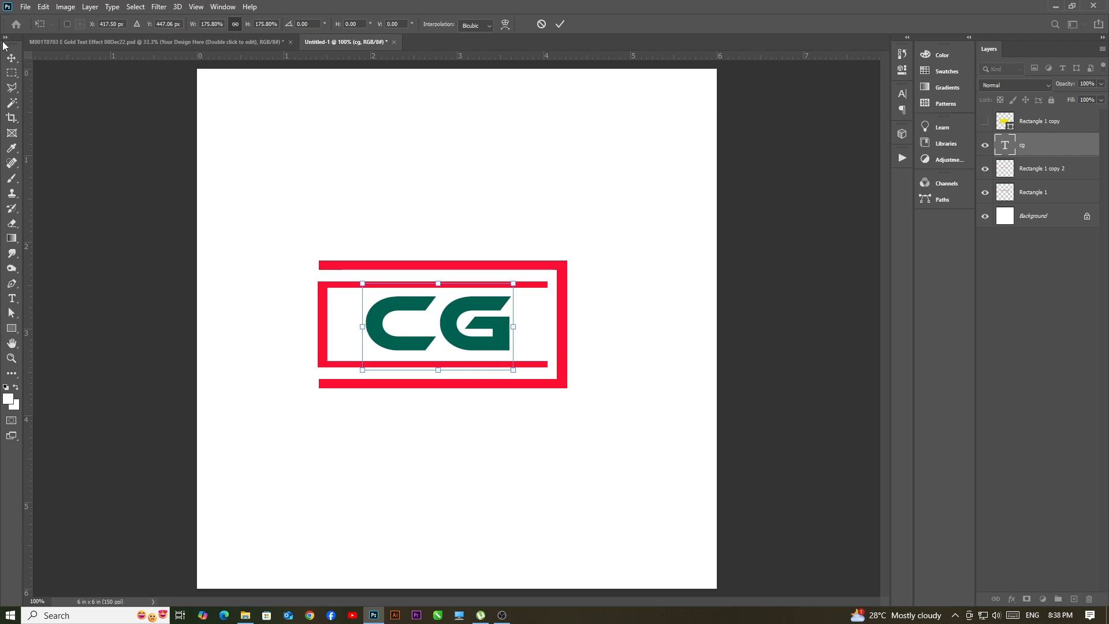
{"action": "key", "text": "Return"}
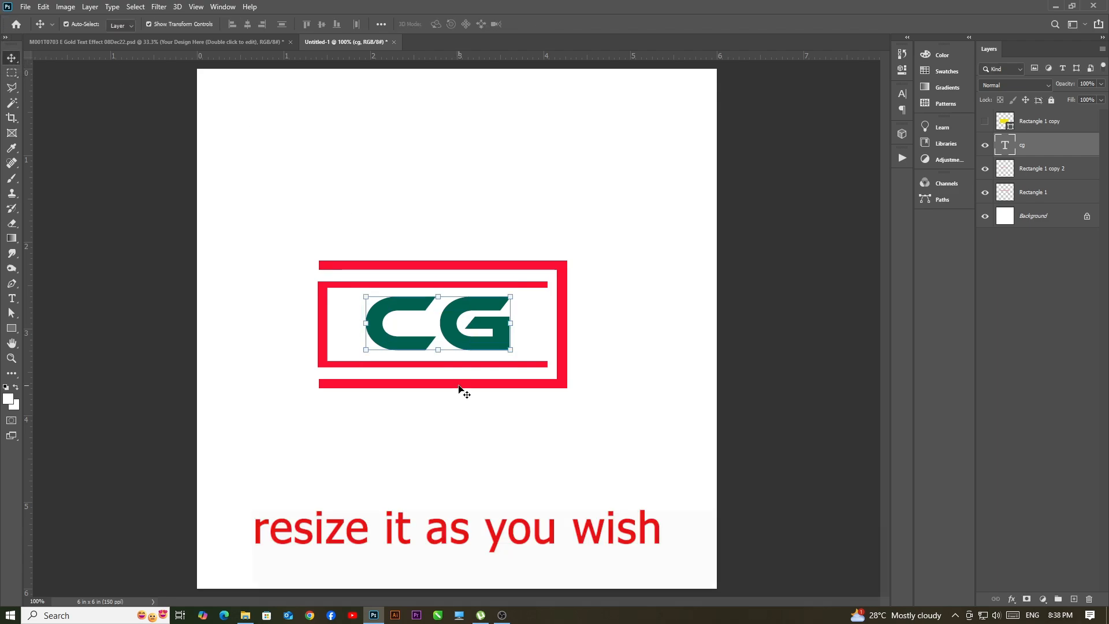
Add a separate text layer reading "ACADEMY" in 38 pt Ethnocentric above the red frames
{"action": "left_click", "coordinate": [12, 298]}
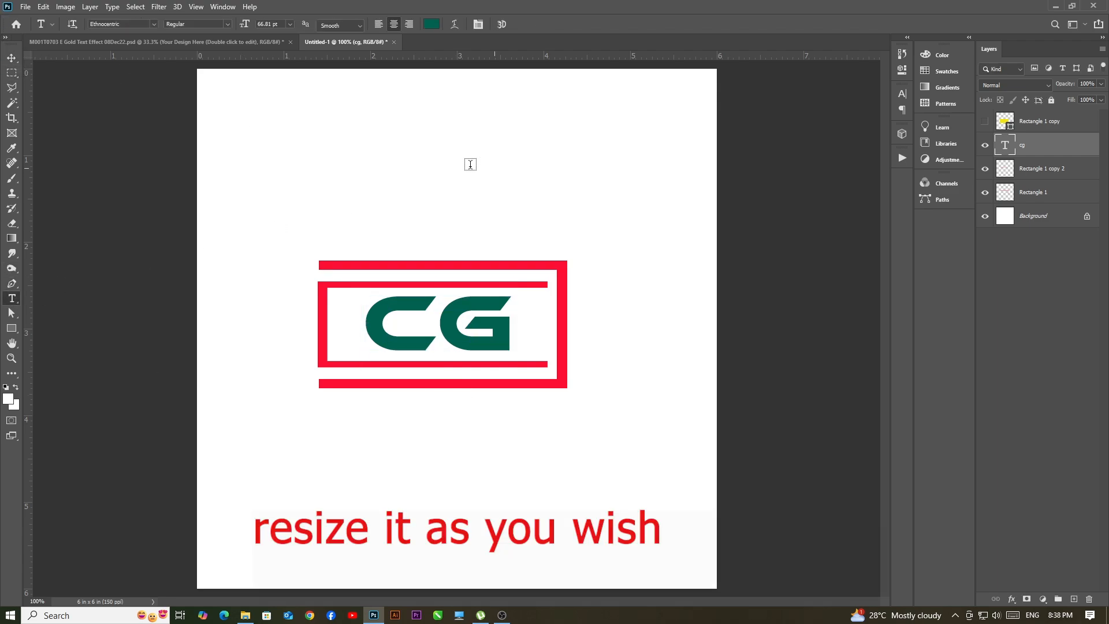
{"action": "left_click", "coordinate": [403, 187]}
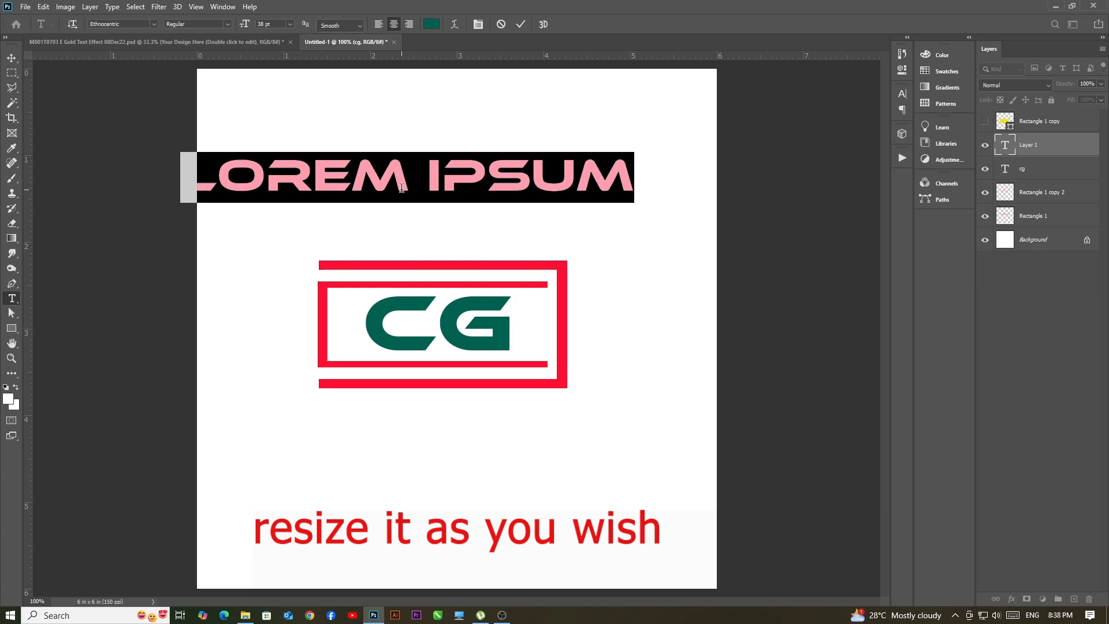
{"action": "type", "text": "ACA"}
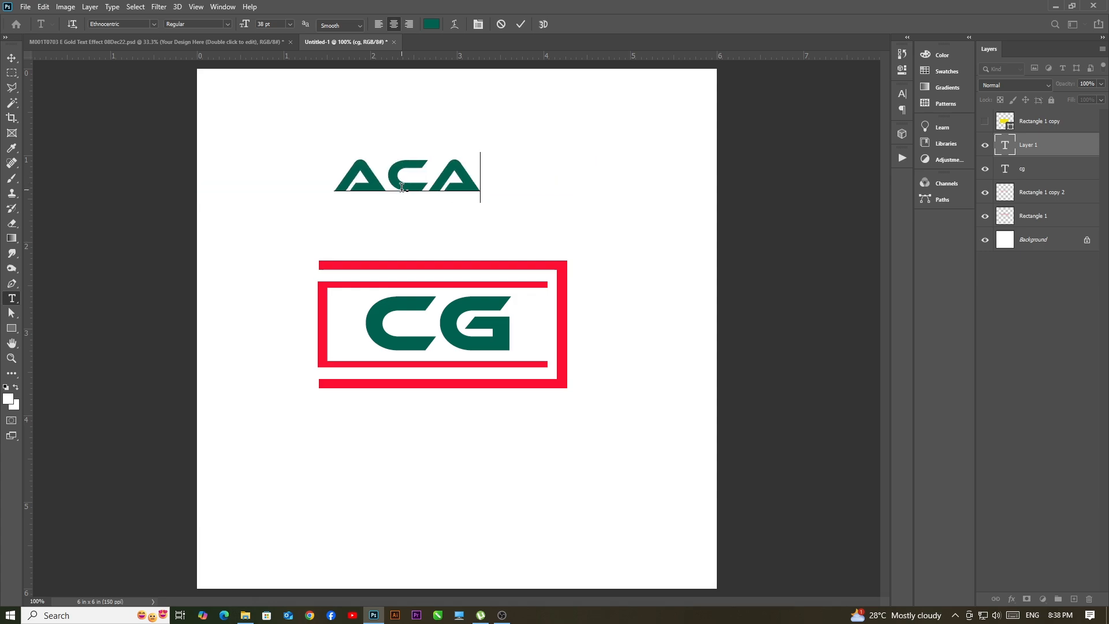
{"action": "type", "text": "DEMY"}
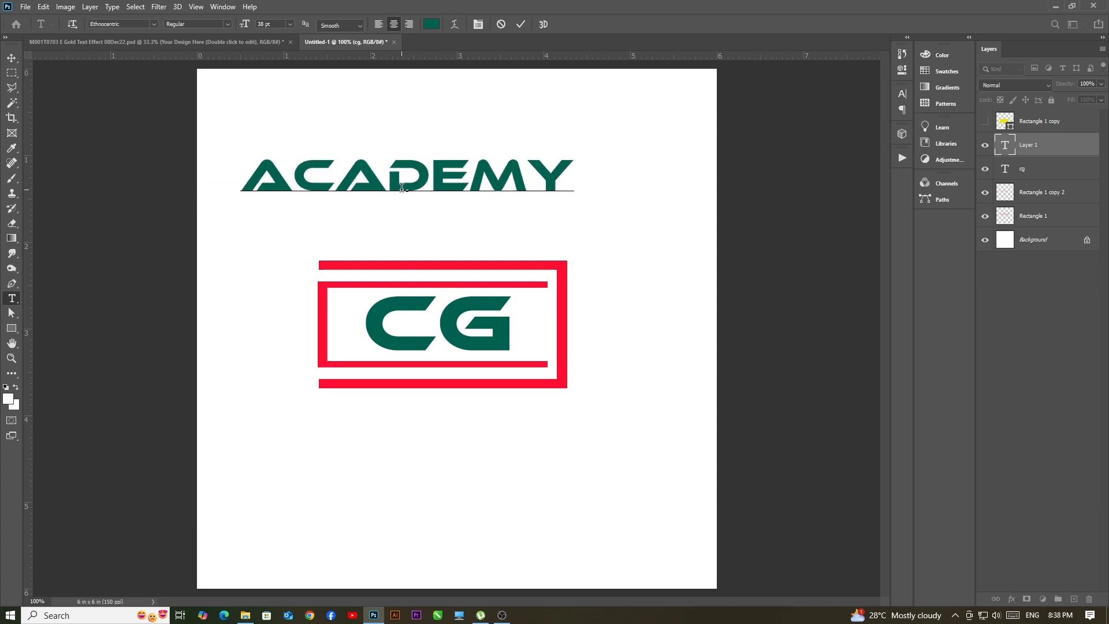
Scale the "ACADEMY" text to about 75% and place it just below the frames, matching their width
{"action": "left_click", "coordinate": [15, 55]}
{"action": "left_click_drag", "start_coordinate": [407, 160], "coordinate": [408, 171]}
{"action": "left_click_drag", "start_coordinate": [574, 210], "coordinate": [506, 412]}
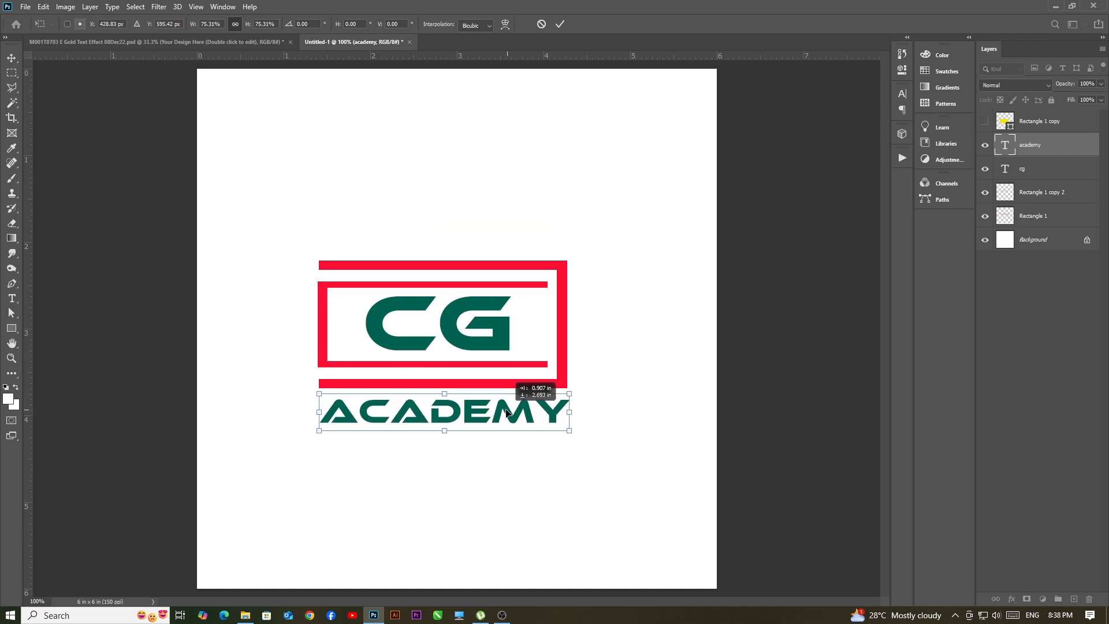
{"action": "left_click_drag", "start_coordinate": [506, 412], "coordinate": [506, 413]}
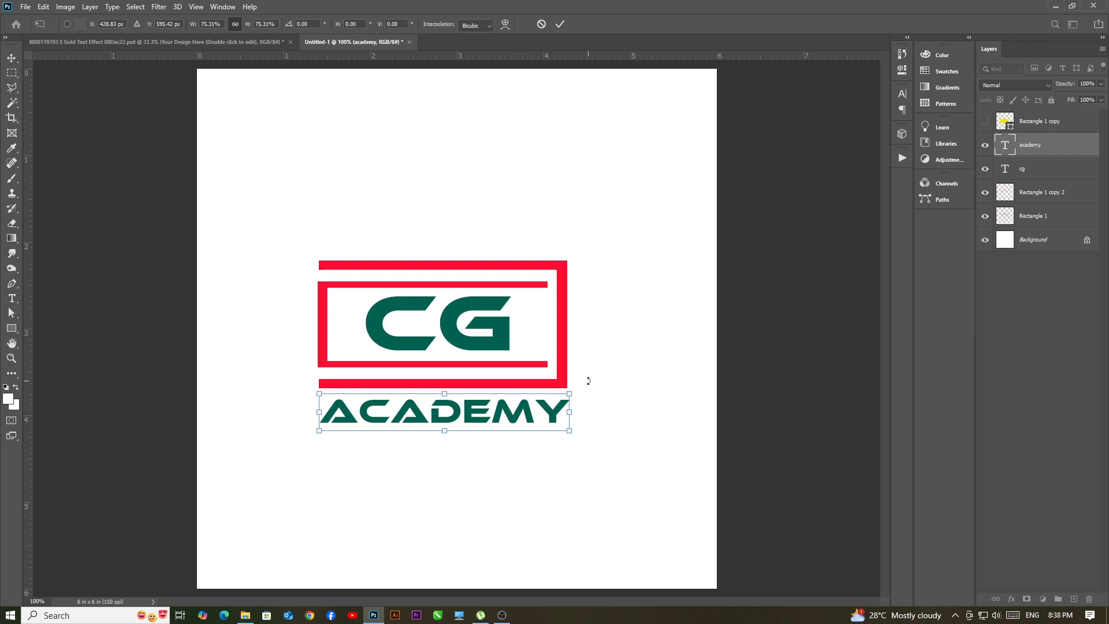
{"action": "left_click", "coordinate": [10, 60]}
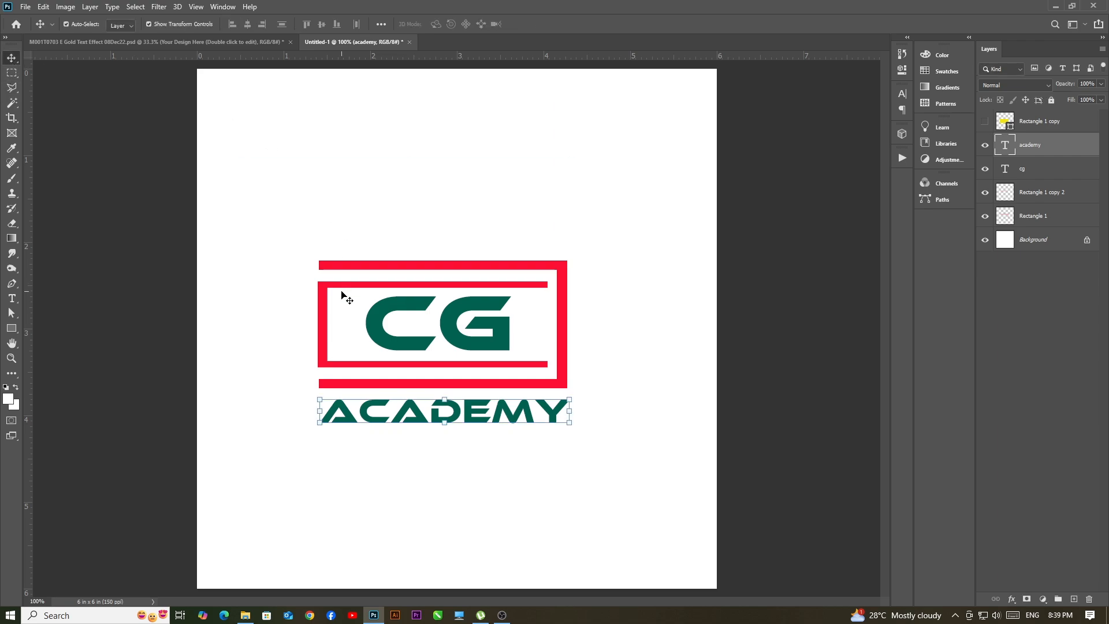
Draw a circle-with-triangle custom shape, about 55 x 58 px, on the blank canvas below and right of the logo
{"action": "left_click", "coordinate": [18, 332]}
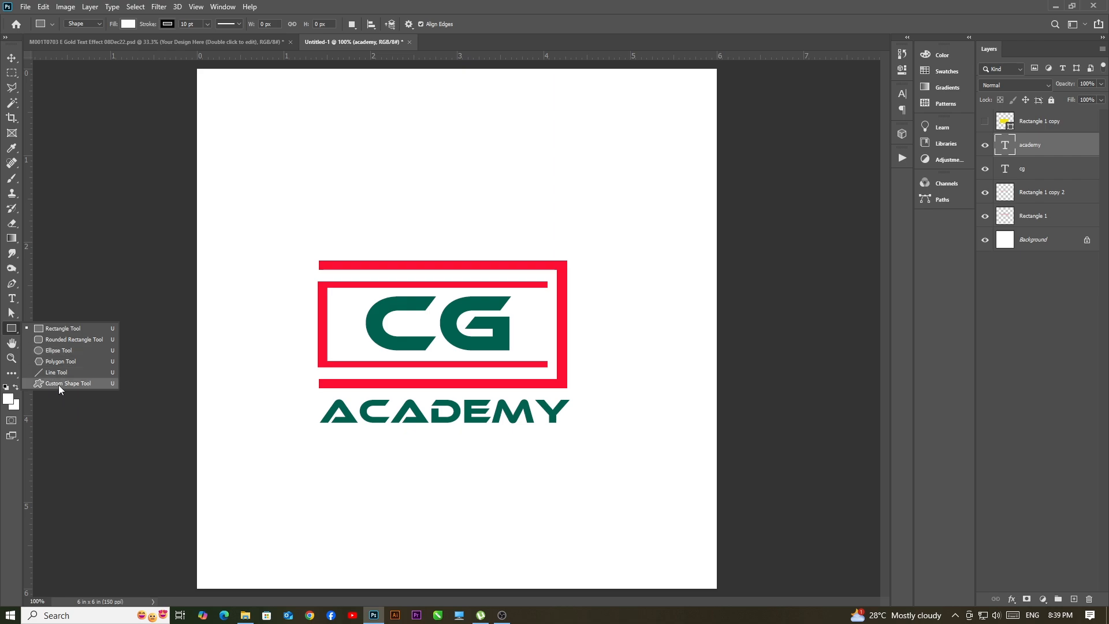
{"action": "left_click", "coordinate": [64, 384]}
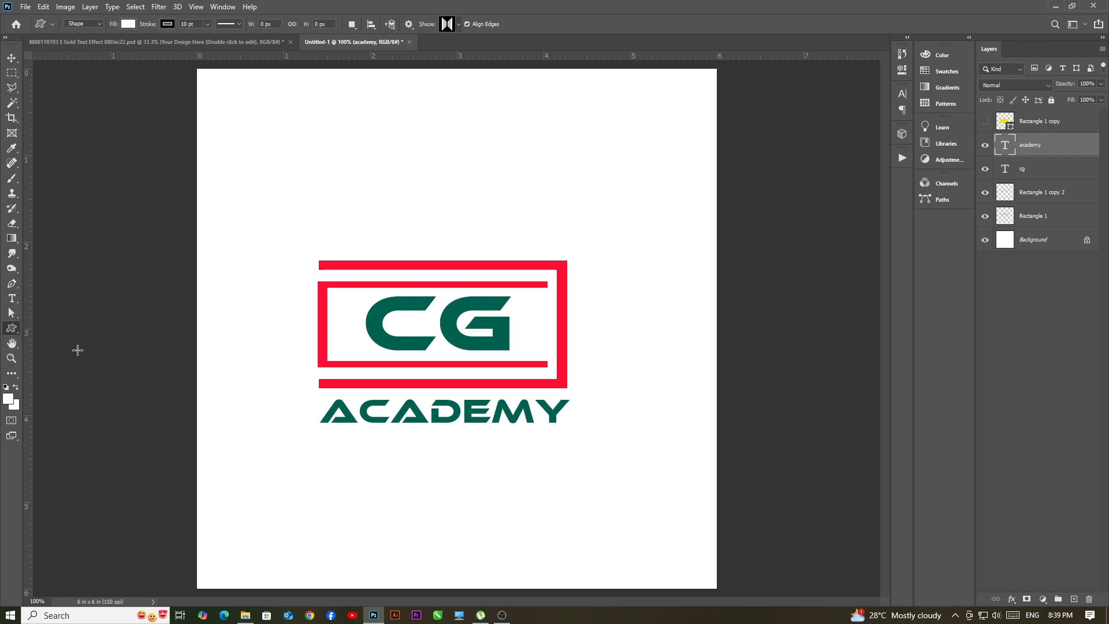
{"action": "left_click", "coordinate": [460, 25]}
{"action": "left_click_drag", "start_coordinate": [588, 330], "coordinate": [591, 70]}
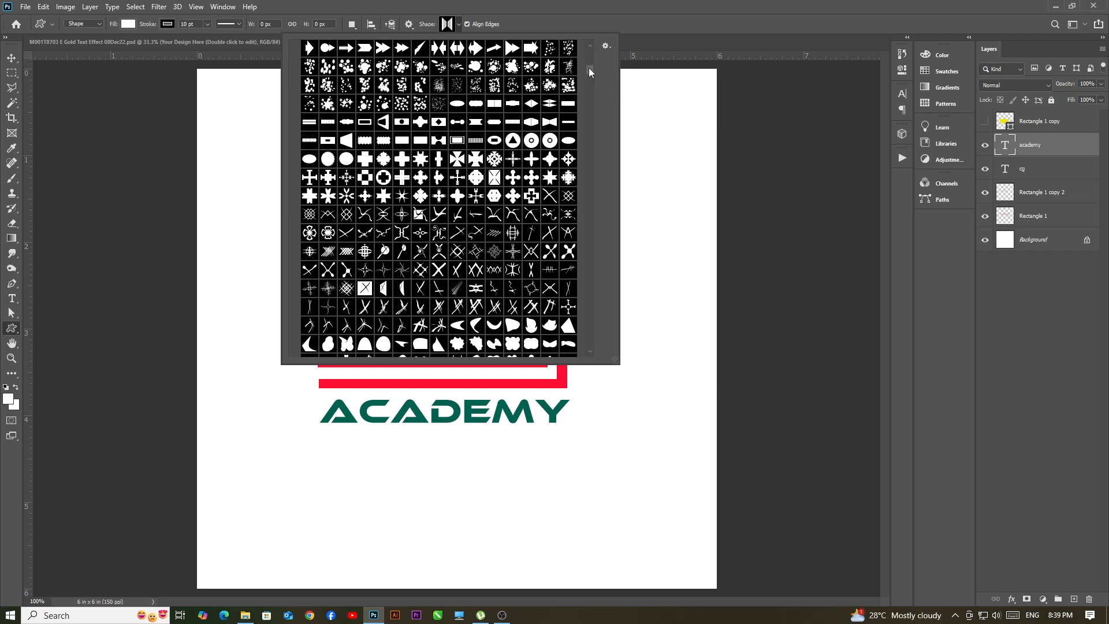
{"action": "left_click_drag", "start_coordinate": [588, 68], "coordinate": [590, 62]}
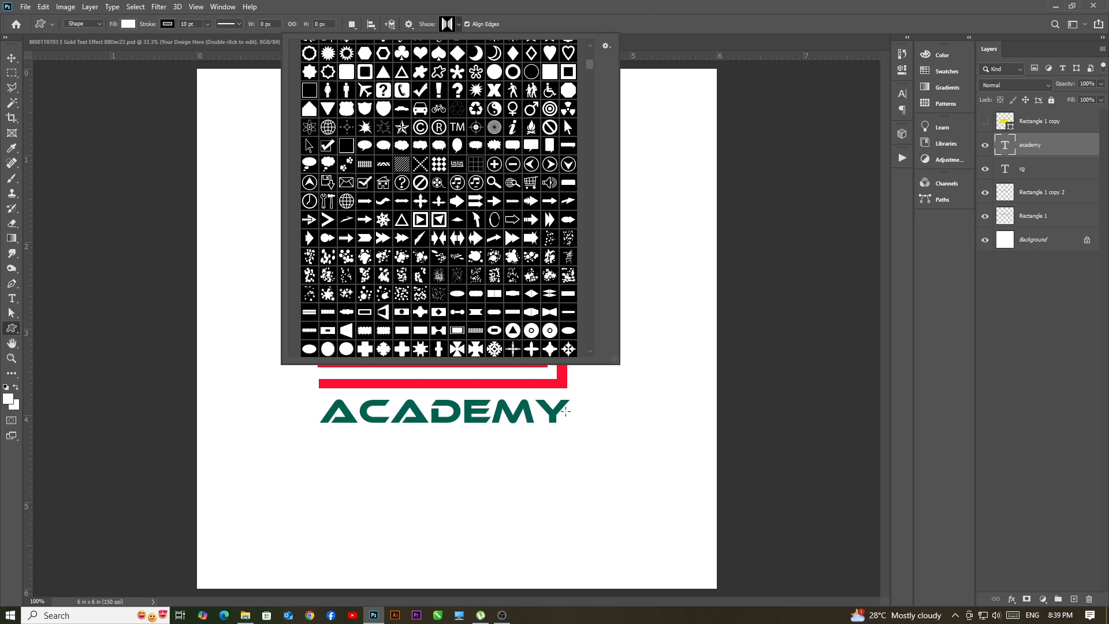
{"action": "left_click", "coordinate": [514, 330]}
{"action": "left_click_drag", "start_coordinate": [606, 472], "coordinate": [638, 506]}
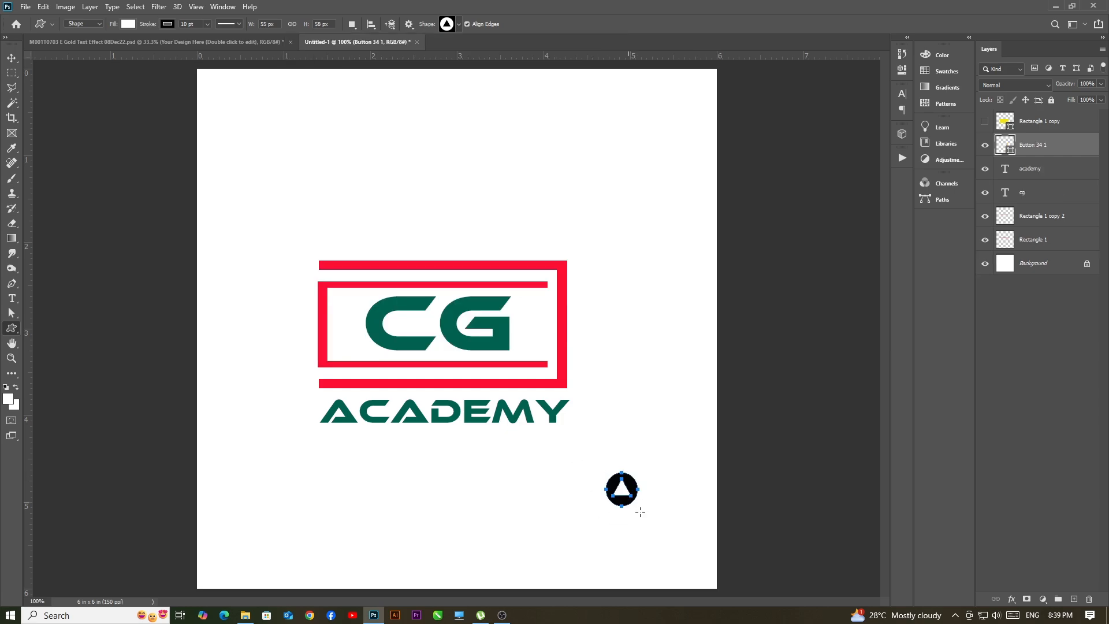
Move the circle-with-triangle shape inside the inner frame, directly to the right of the G
{"action": "left_click", "coordinate": [14, 60]}
{"action": "left_click_drag", "start_coordinate": [643, 511], "coordinate": [425, 382]}
{"action": "left_click", "coordinate": [683, 558]}
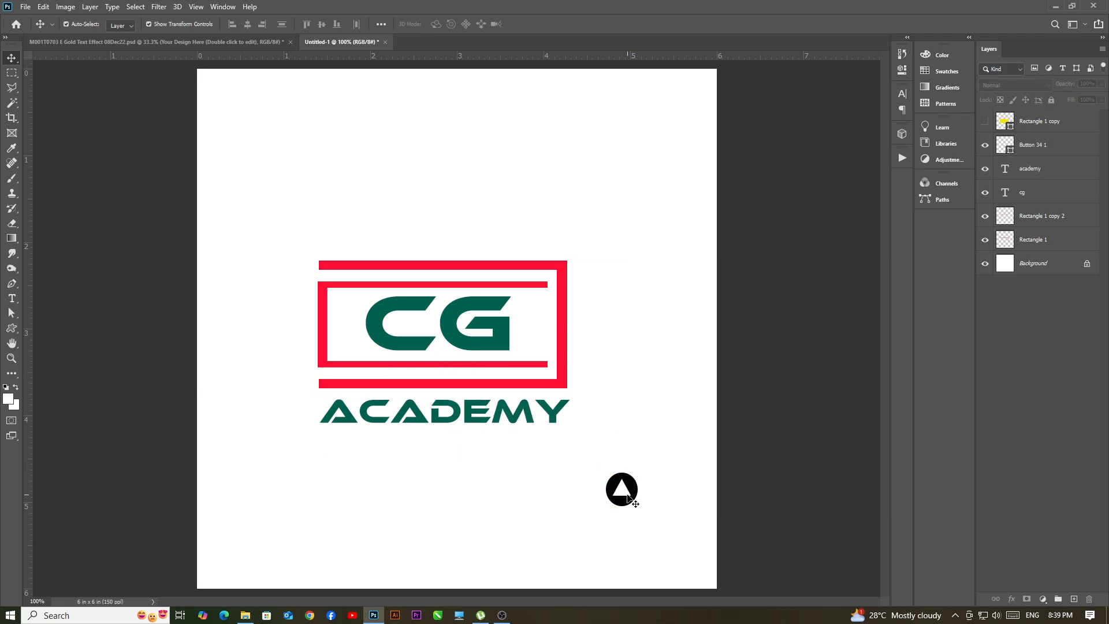
{"action": "left_click", "coordinate": [617, 494]}
{"action": "left_click_drag", "start_coordinate": [617, 493], "coordinate": [541, 331]}
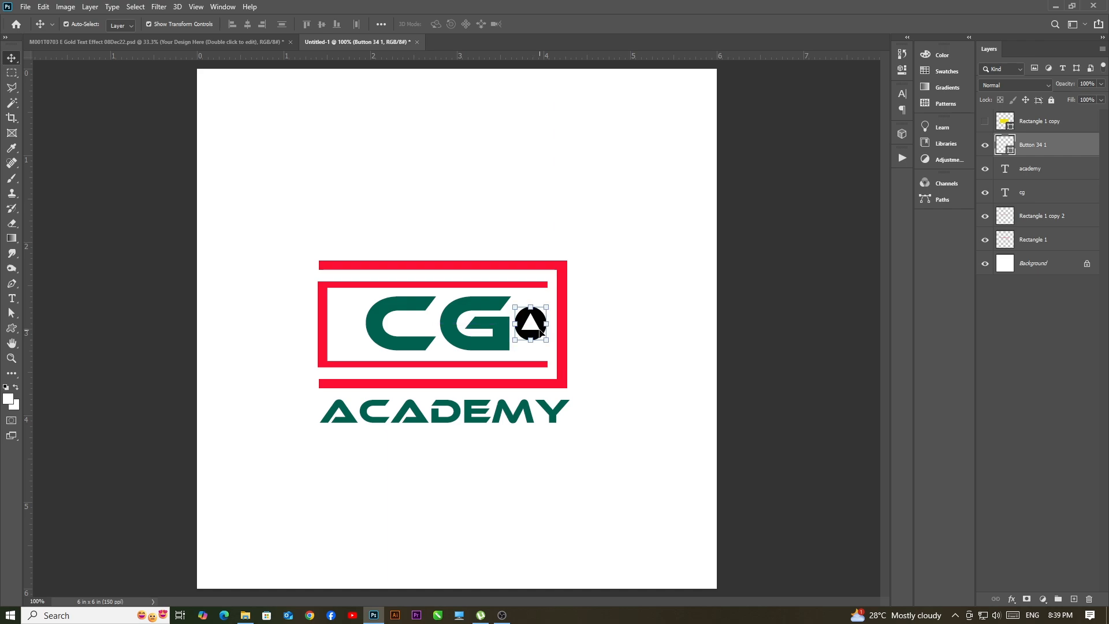
{"action": "left_click", "coordinate": [630, 487]}
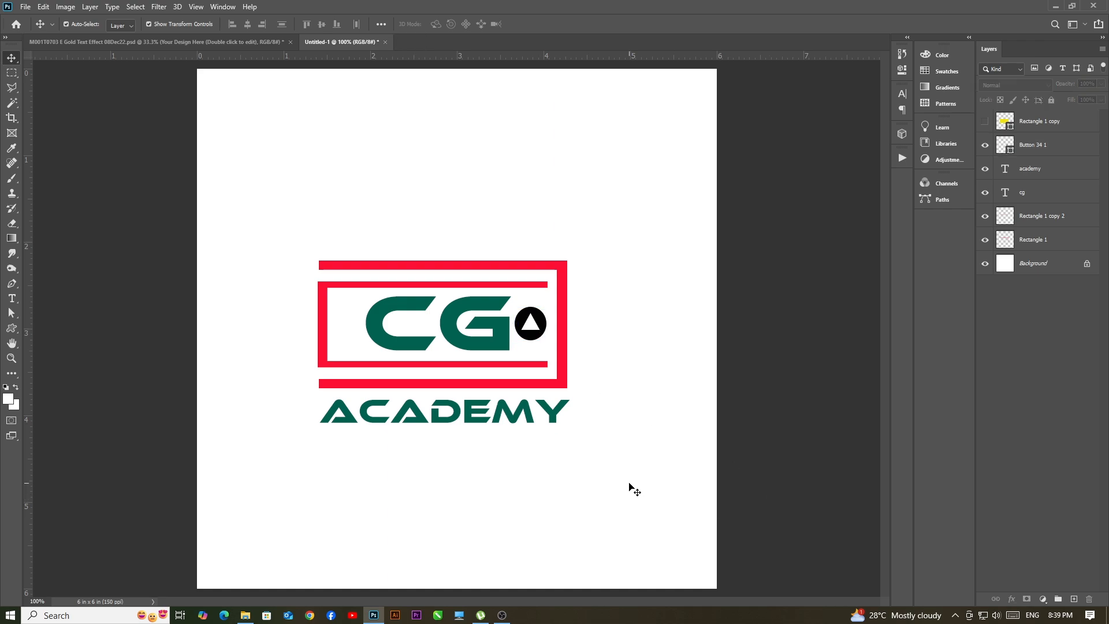
Draw a second circle-with-triangle custom shape, about 45 x 57 px, on the blank canvas right of the frames
{"action": "left_click", "coordinate": [12, 328]}
{"action": "left_click", "coordinate": [447, 24]}
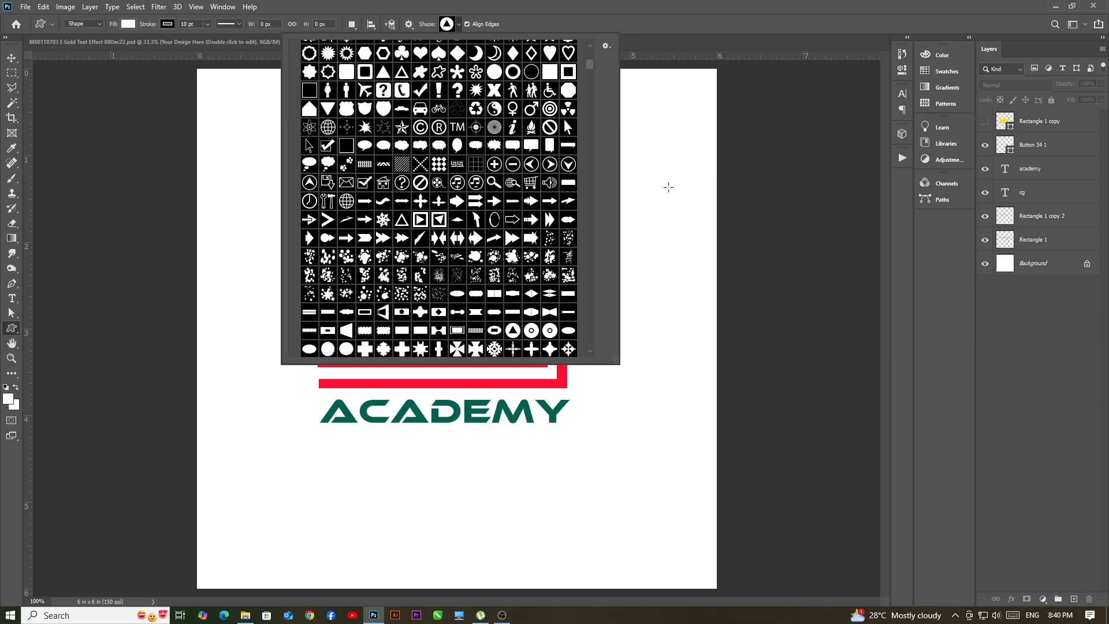
{"action": "left_click", "coordinate": [446, 24]}
{"action": "left_click_drag", "start_coordinate": [644, 245], "coordinate": [670, 277]}
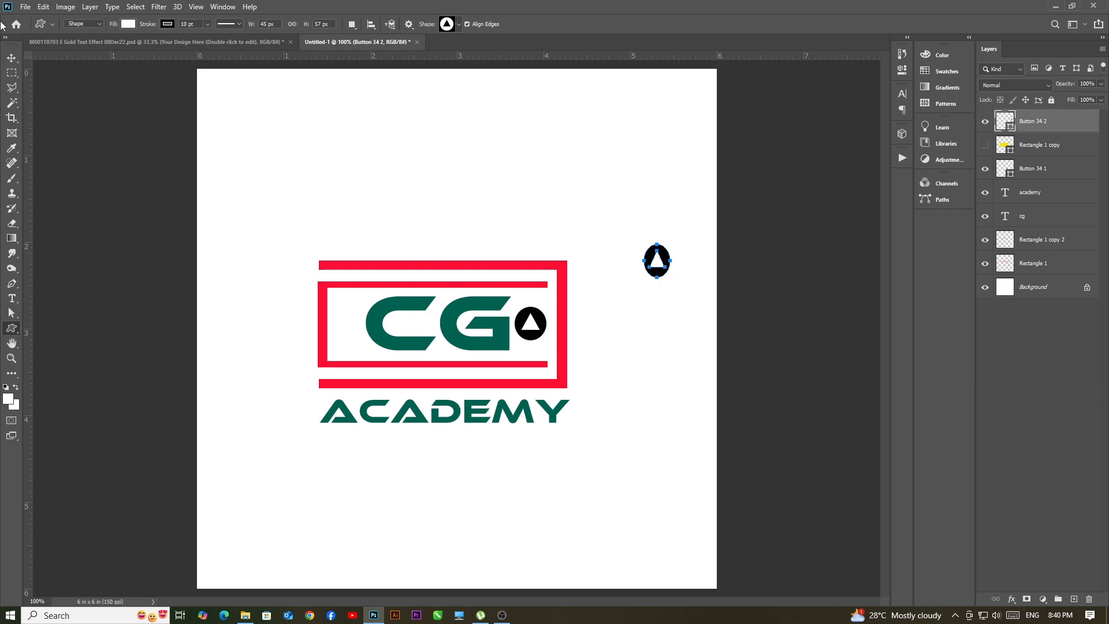
Move the second circle-with-triangle shape to the left of the C inside the inner frame and scale it to about 104%
{"action": "left_click", "coordinate": [11, 58]}
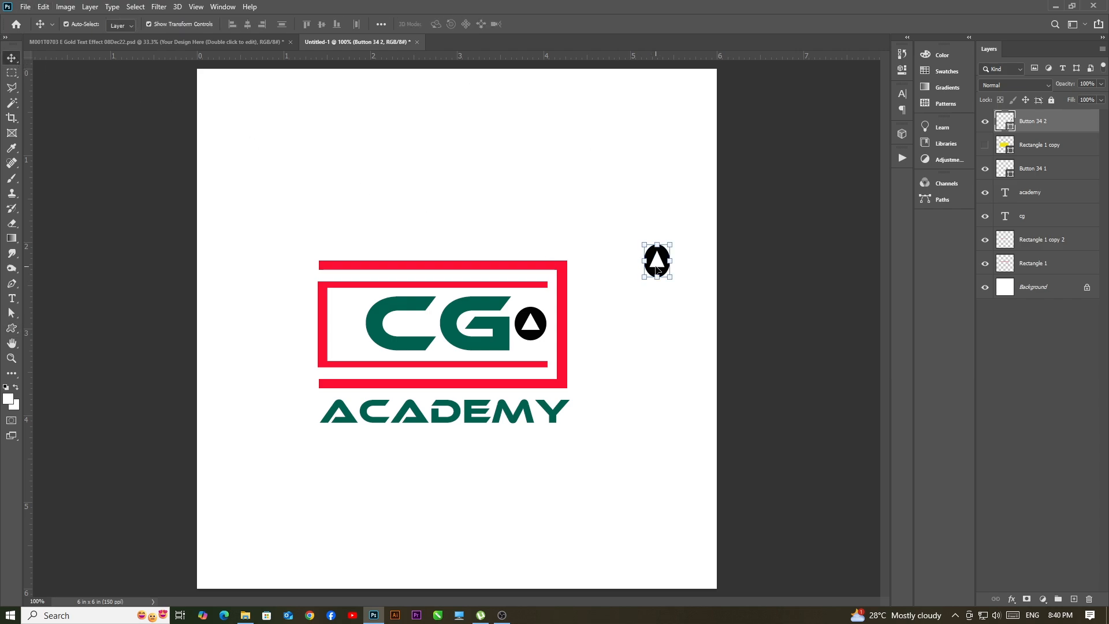
{"action": "left_click_drag", "start_coordinate": [658, 269], "coordinate": [370, 306]}
{"action": "left_click", "coordinate": [678, 250]}
{"action": "left_click_drag", "start_coordinate": [665, 263], "coordinate": [351, 324]}
{"action": "left_click", "coordinate": [358, 323]}
{"action": "left_click_drag", "start_coordinate": [358, 323], "coordinate": [360, 323]}
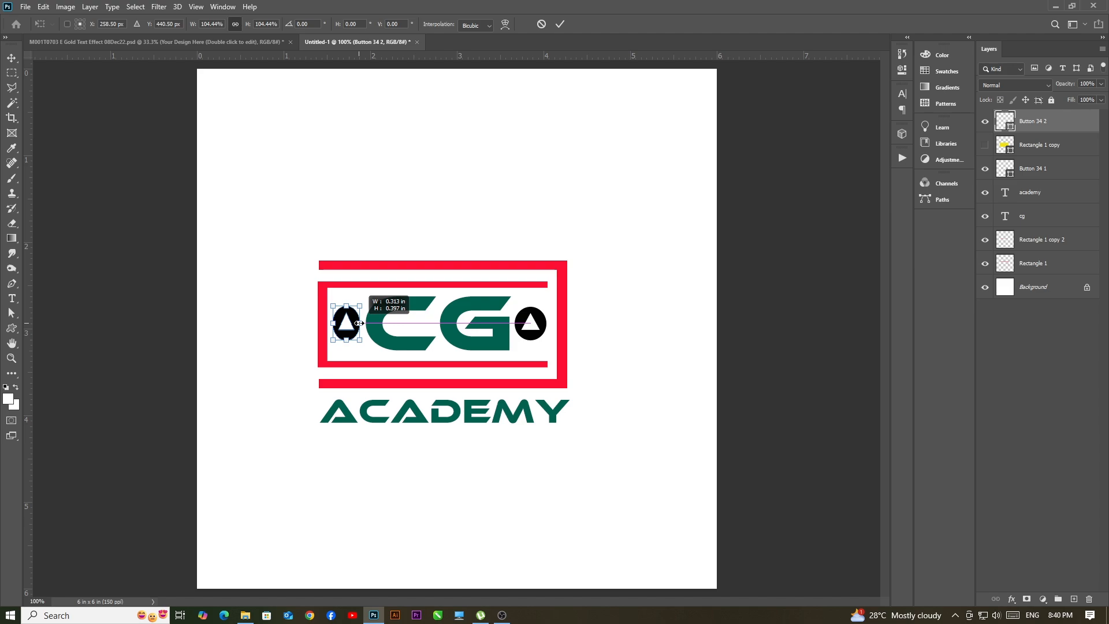
{"action": "left_click_drag", "start_coordinate": [359, 323], "coordinate": [359, 325]}
{"action": "left_click_drag", "start_coordinate": [442, 236], "coordinate": [440, 236]}
{"action": "left_click", "coordinate": [7, 56]}
{"action": "left_click", "coordinate": [431, 251]}
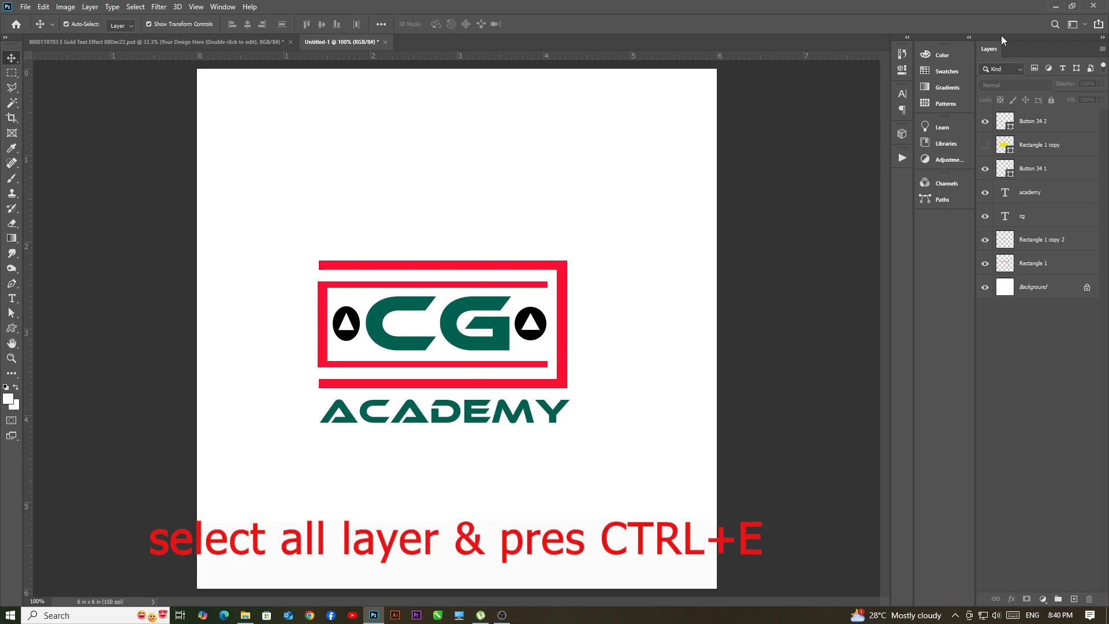
Select all visible logo layers, leaving out the background, and merge them into one layer
{"action": "left_click_drag", "start_coordinate": [277, 207], "coordinate": [645, 481]}
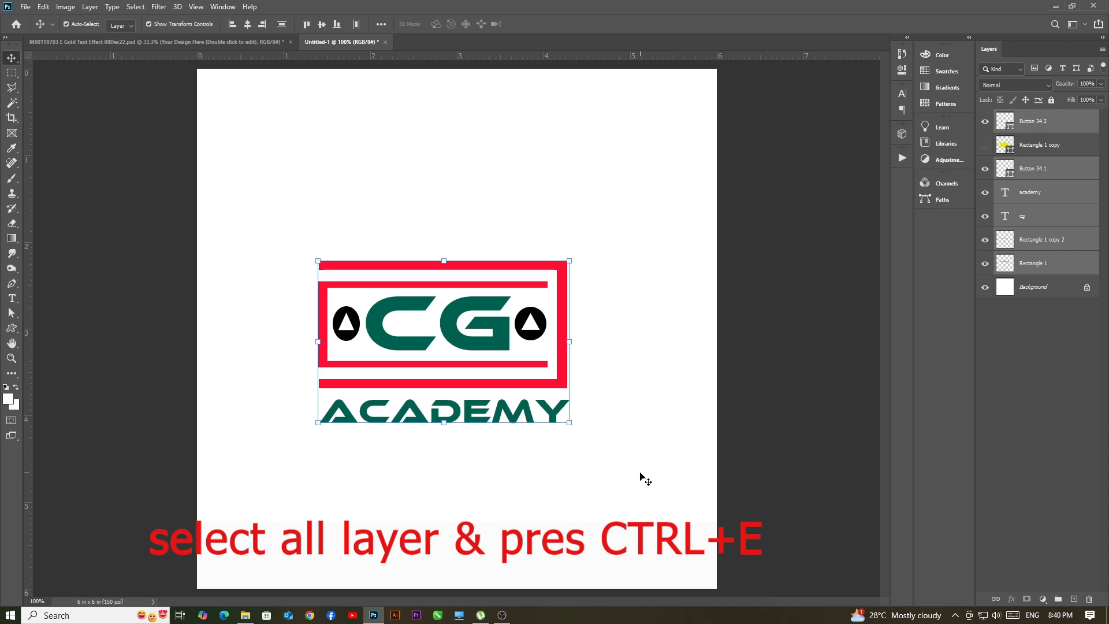
{"action": "key", "text": "ctrl"}
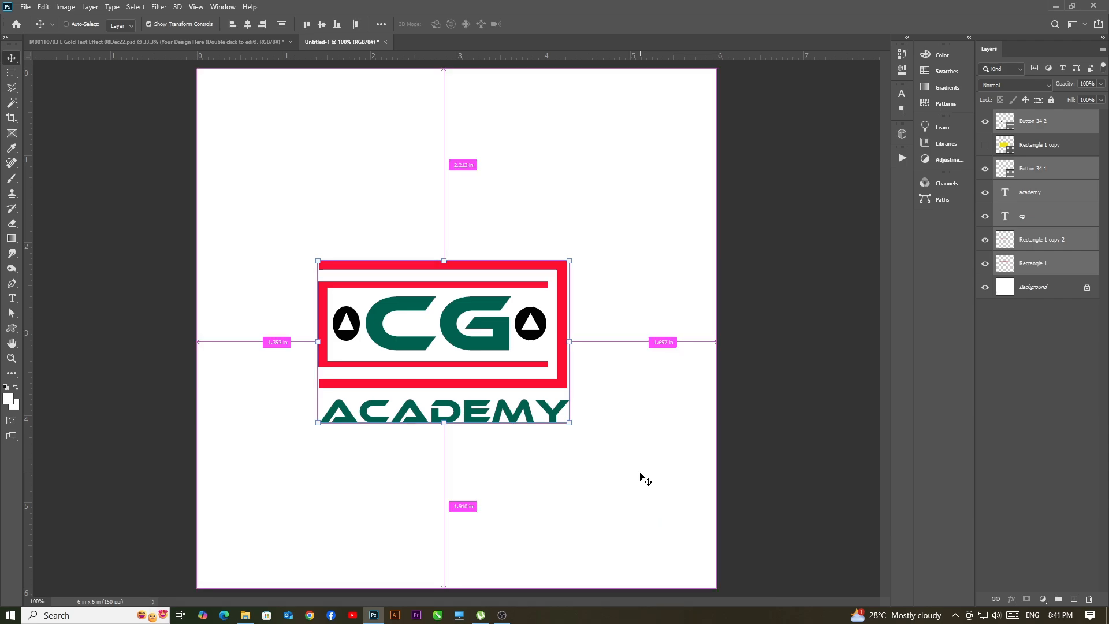
{"action": "key", "text": "ctrl+e"}
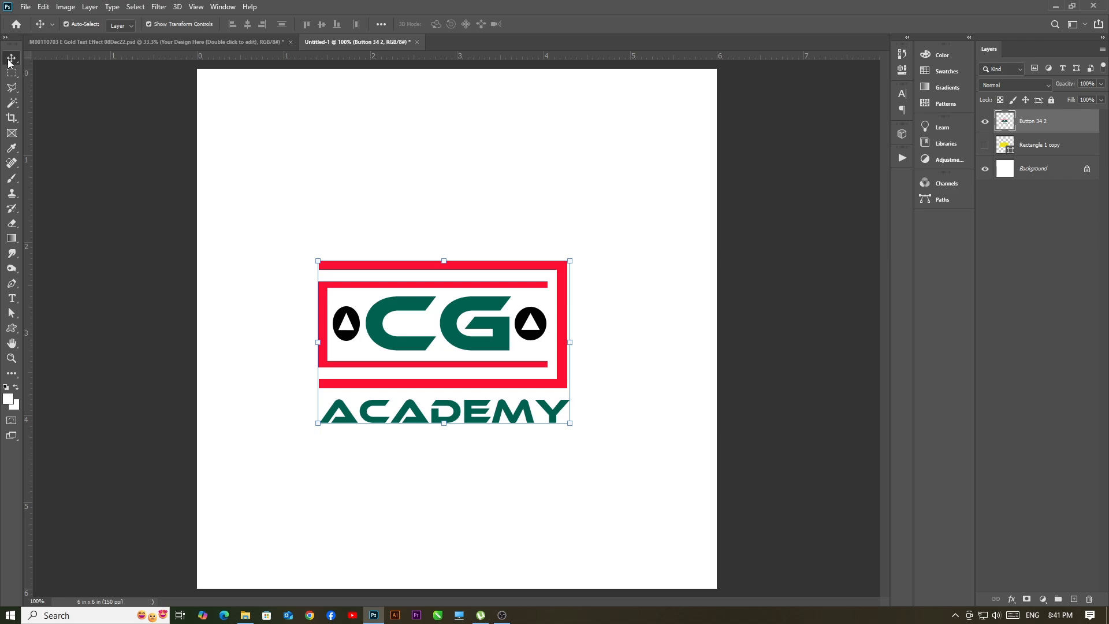
Hide the background layer and shift the merged logo slightly to the right on the canvas
{"action": "left_click", "coordinate": [985, 169]}
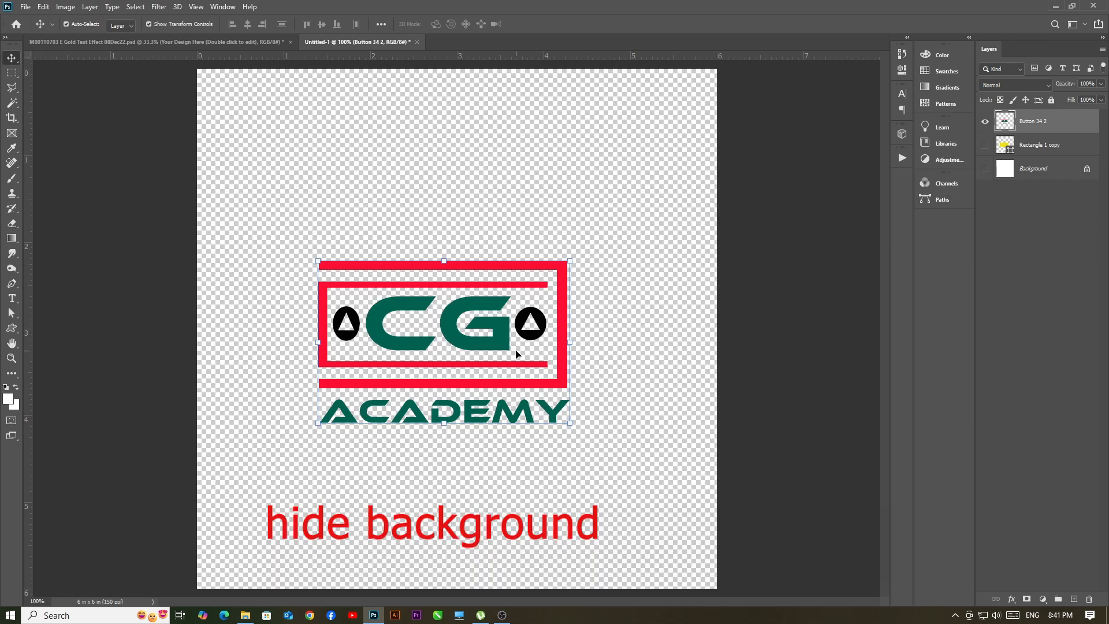
{"action": "left_click_drag", "start_coordinate": [442, 331], "coordinate": [471, 349]}
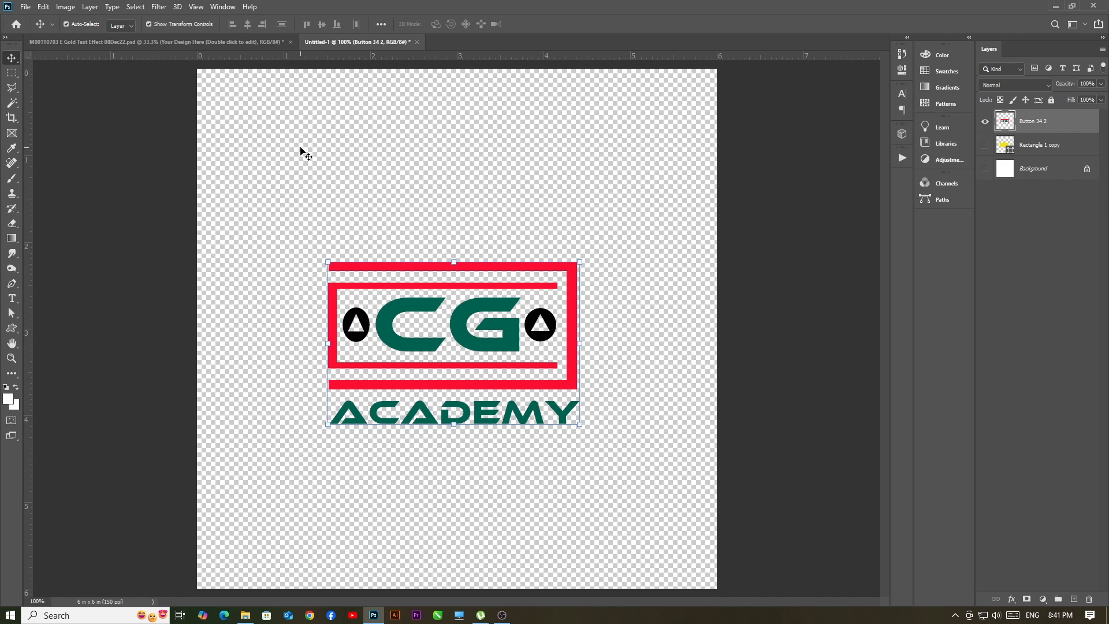
{"action": "left_click", "coordinate": [265, 112]}
In the gold text effect mockup document, open the "Your Design Here" smart object's contents without resolving the missing fonts
{"action": "left_click", "coordinate": [207, 37]}
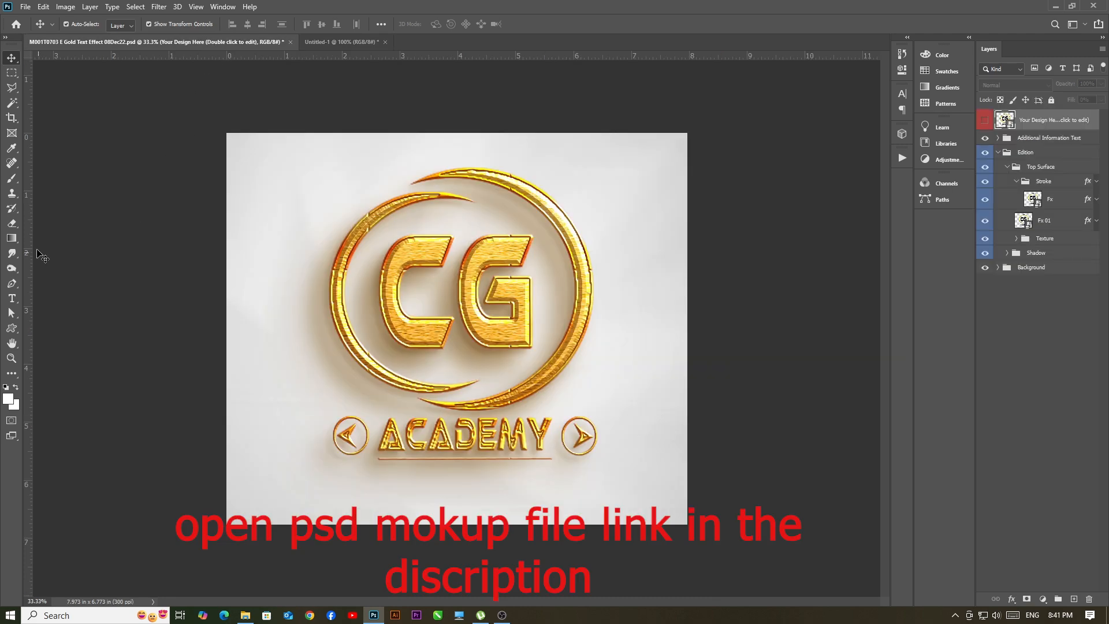
{"action": "double_click", "coordinate": [1005, 119]}
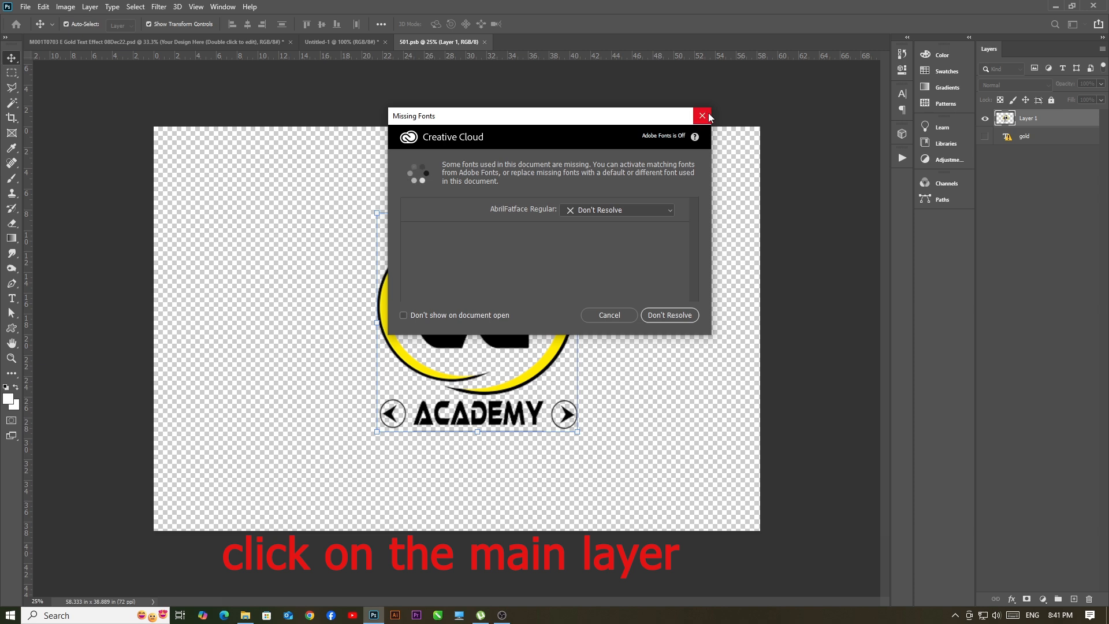
{"action": "left_click", "coordinate": [710, 117]}
Copy the merged CG ACADEMY logo from the Untitled-1 document into the smart object document 501.psb
{"action": "left_click", "coordinate": [352, 41]}
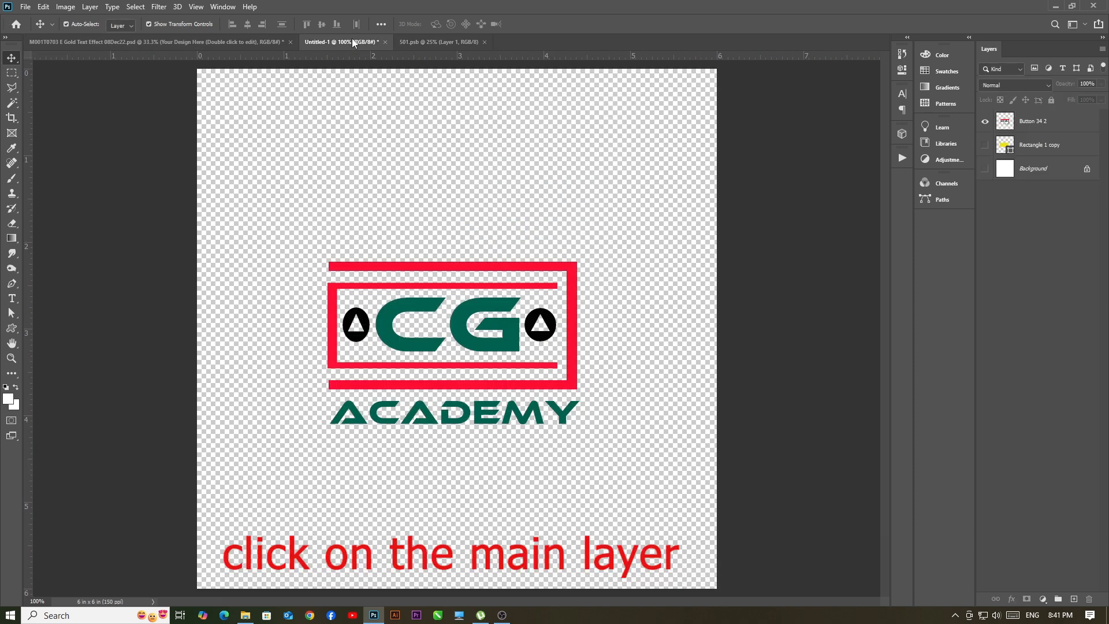
{"action": "left_click", "coordinate": [456, 300]}
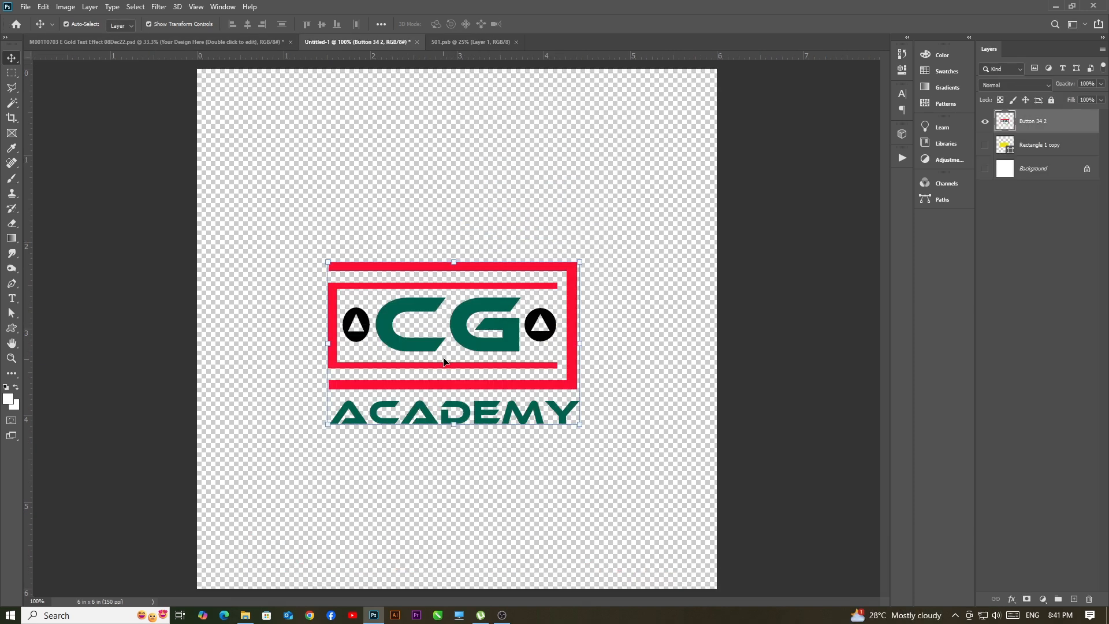
{"action": "left_click_drag", "start_coordinate": [440, 348], "coordinate": [525, 324]}
Position the new logo over the old circular logo and scale it proportionally to about 237%
{"action": "left_click_drag", "start_coordinate": [428, 292], "coordinate": [392, 292]}
{"action": "left_click_drag", "start_coordinate": [467, 281], "coordinate": [547, 319]}
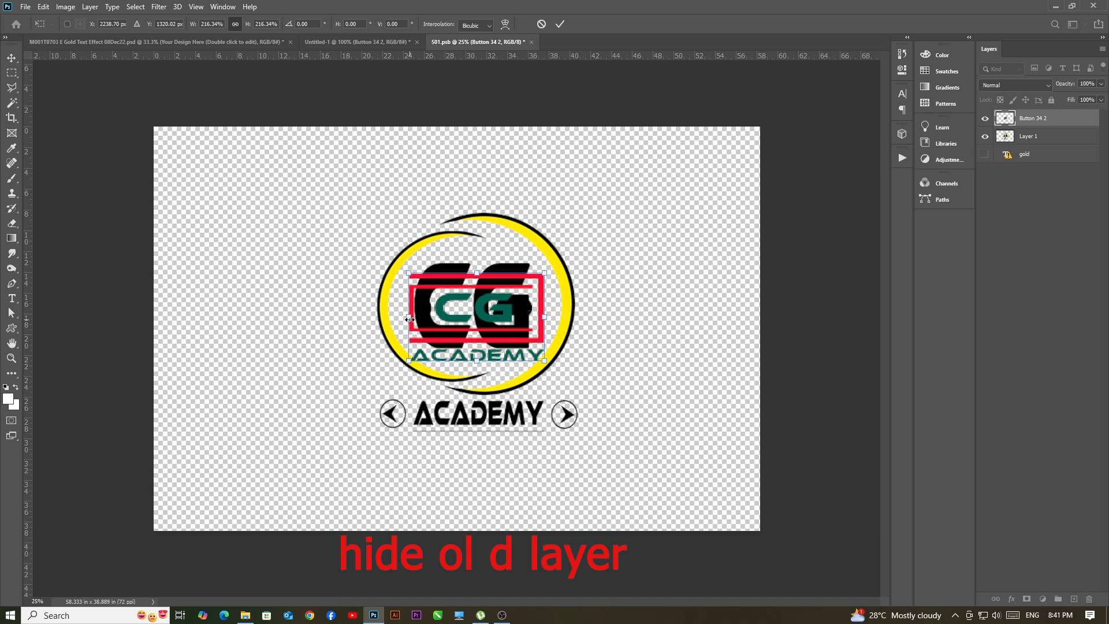
{"action": "left_click_drag", "start_coordinate": [409, 319], "coordinate": [396, 318]}
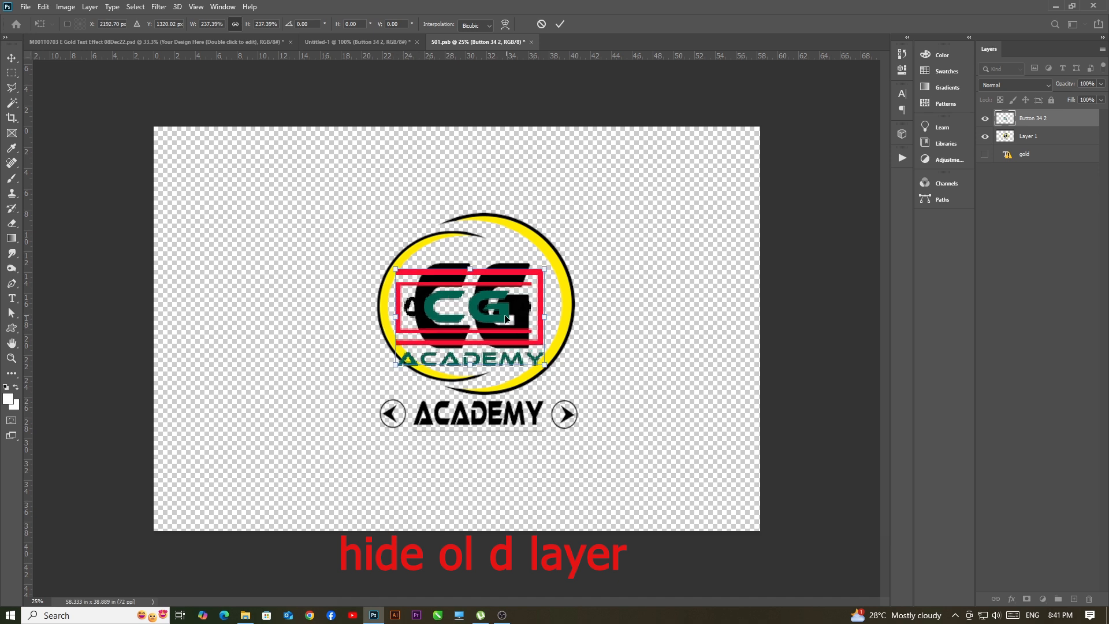
{"action": "key", "text": "Return"}
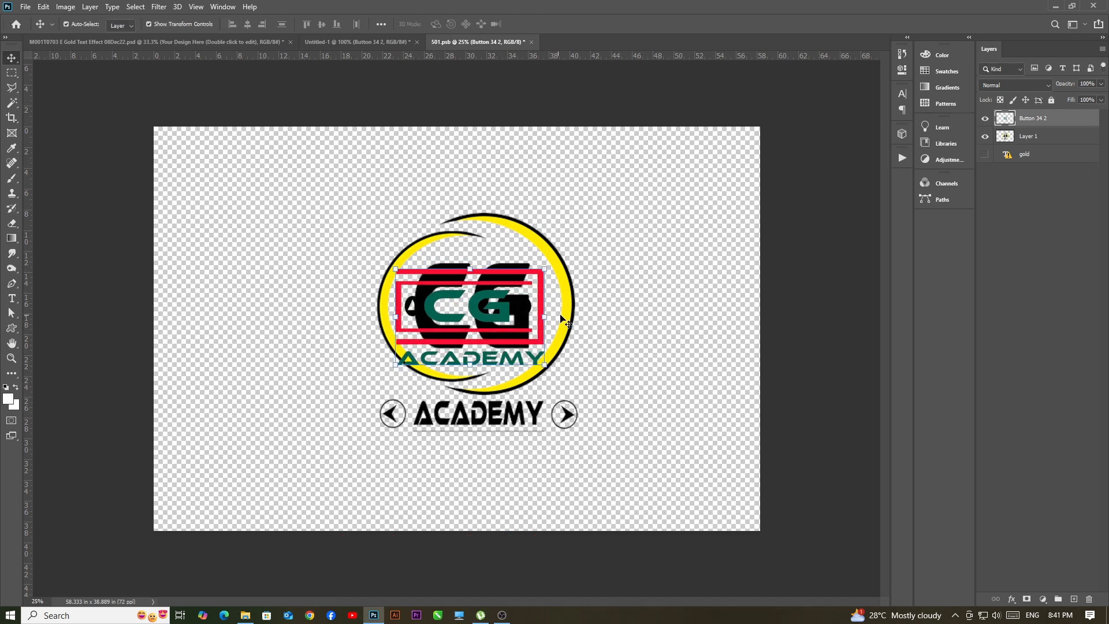
Hide the old logo on Layer 1, shift the new logo slightly down, and deselect it
{"action": "left_click", "coordinate": [985, 136]}
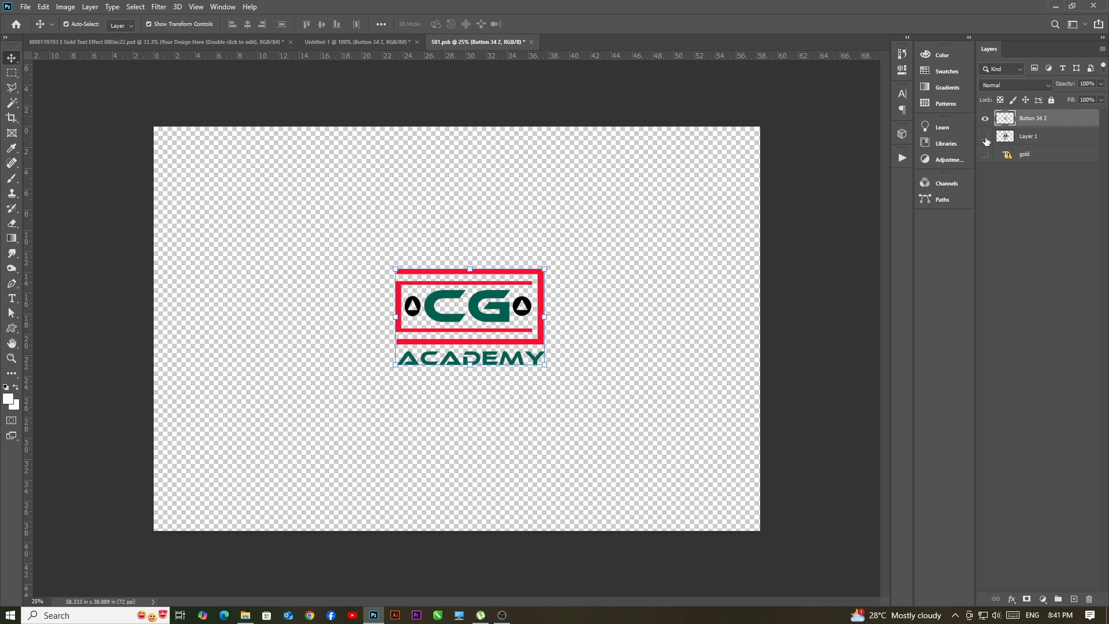
{"action": "left_click_drag", "start_coordinate": [473, 320], "coordinate": [473, 322]}
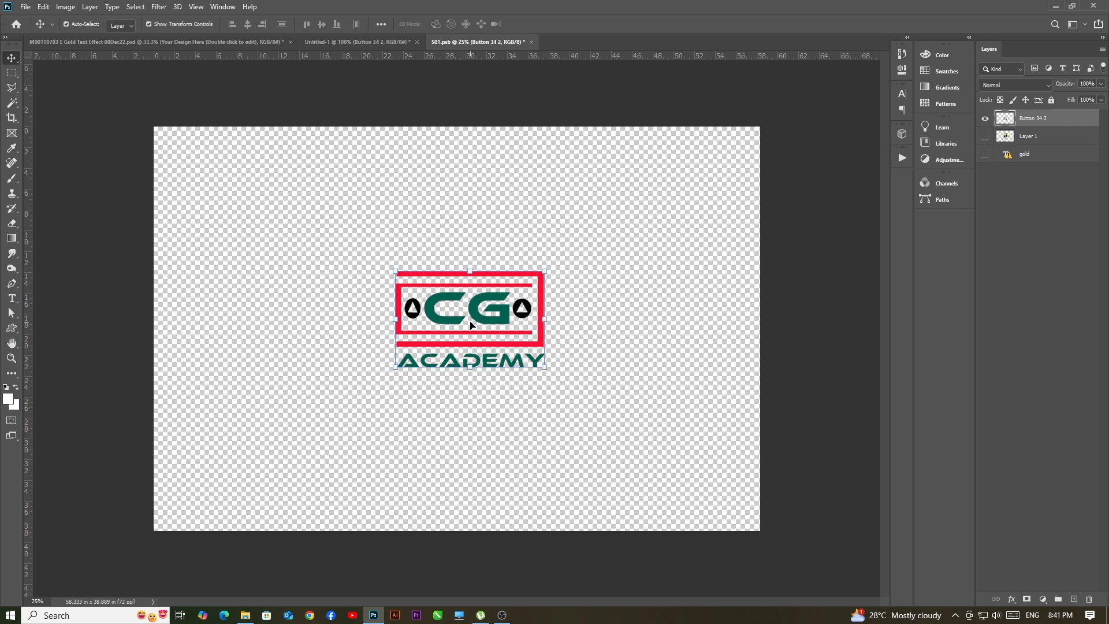
{"action": "left_click", "coordinate": [509, 382]}
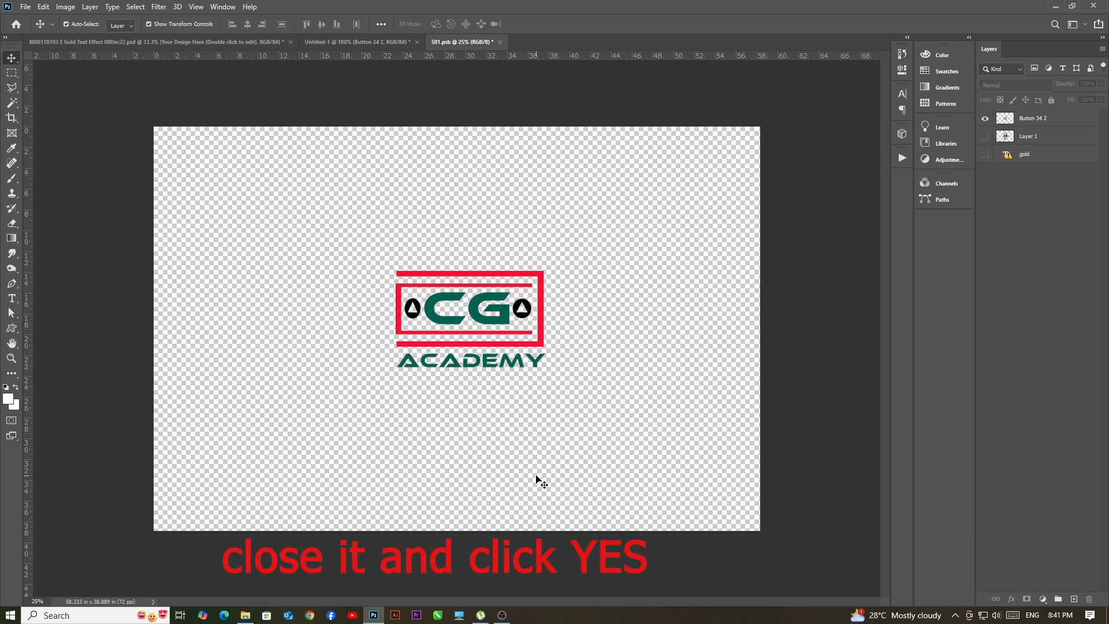
Close 501.psb with its changes saved and return to the gold text effect mockup document
{"action": "left_click", "coordinate": [500, 42]}
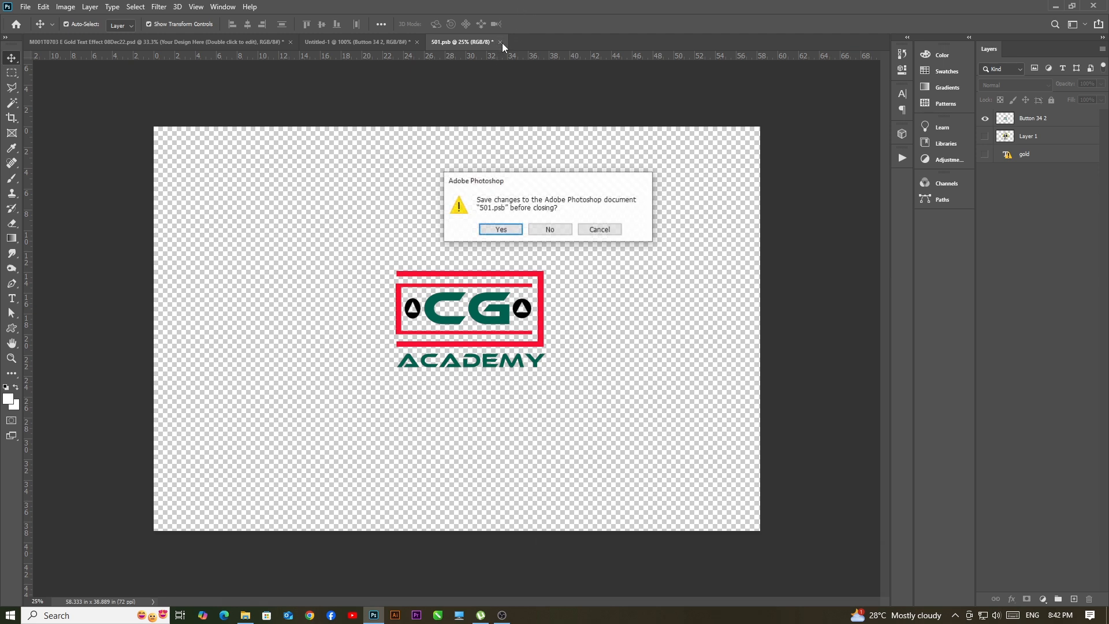
{"action": "left_click", "coordinate": [518, 234]}
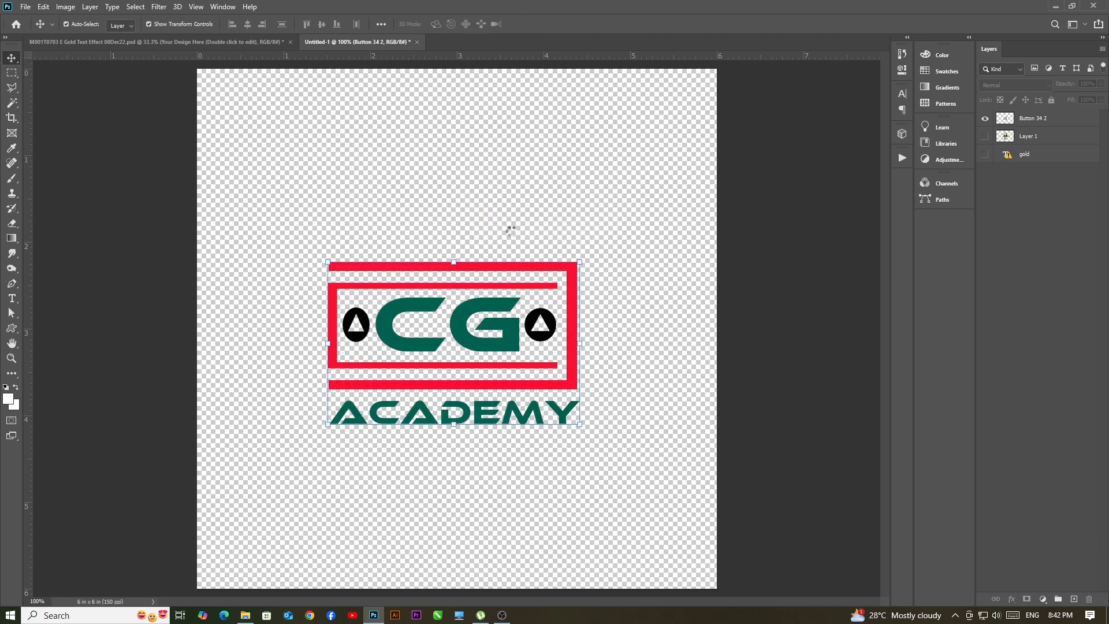
{"action": "left_click", "coordinate": [187, 40]}
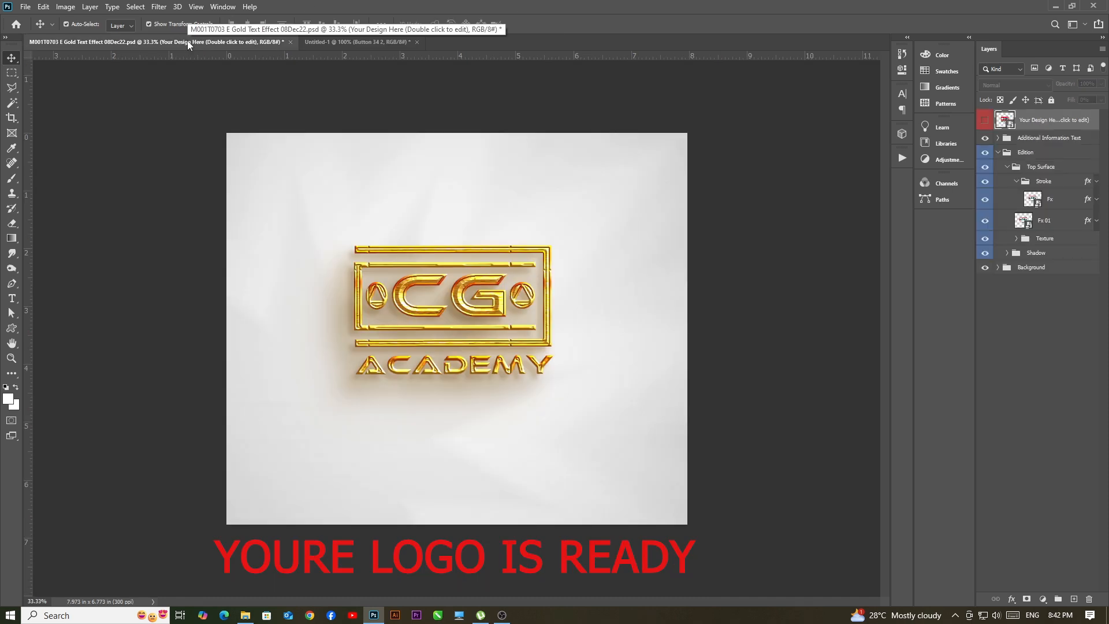